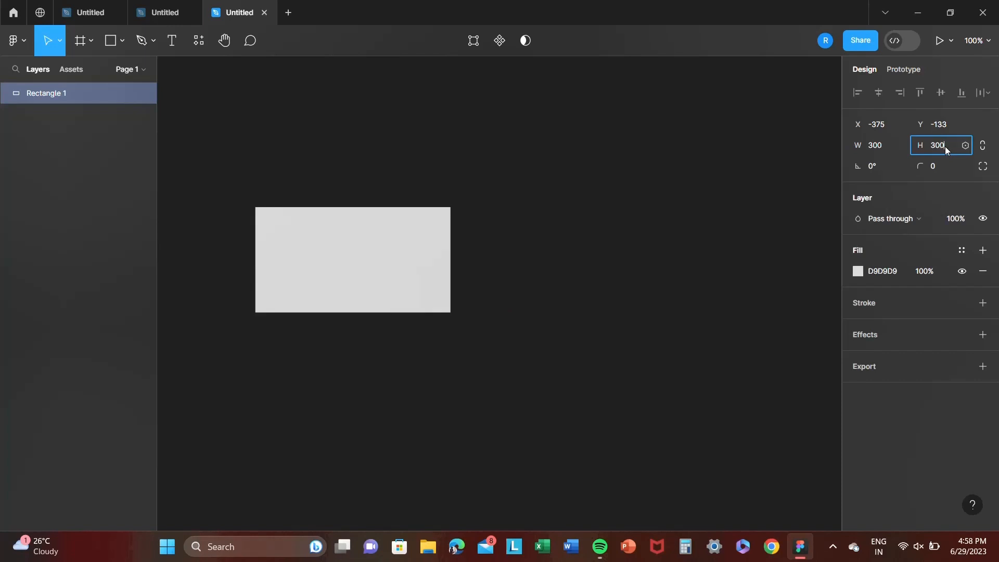
- Set the rectangle's height to 300 and change its fill colour to white (fff)
{"action": "key", "text": "Return"}
{"action": "left_click", "coordinate": [898, 272]}
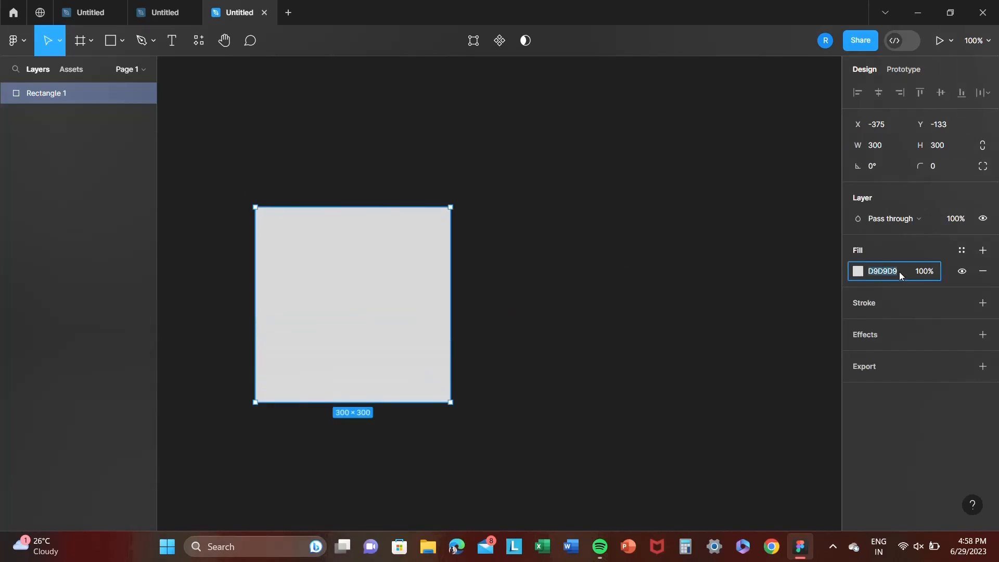
{"action": "type", "text": "fff"}
{"action": "key", "text": "Return"}
{"action": "left_click", "coordinate": [231, 116]}
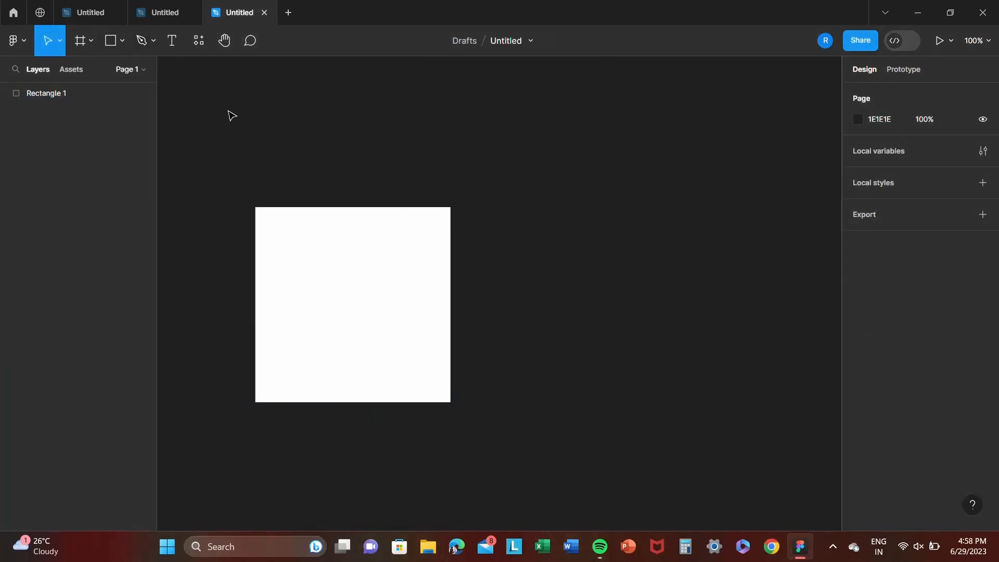
- Draw an ellipse inside the white square and set both its width and height to 70
{"action": "key", "text": "o"}
{"action": "left_click_drag", "start_coordinate": [297, 261], "coordinate": [382, 342]}
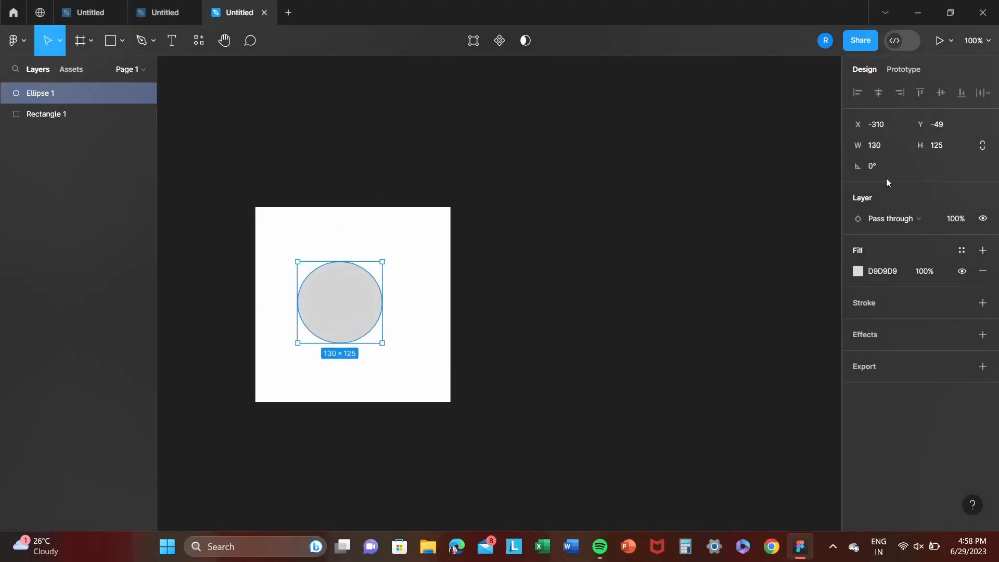
{"action": "left_click", "coordinate": [885, 145]}
{"action": "type", "text": "7"}
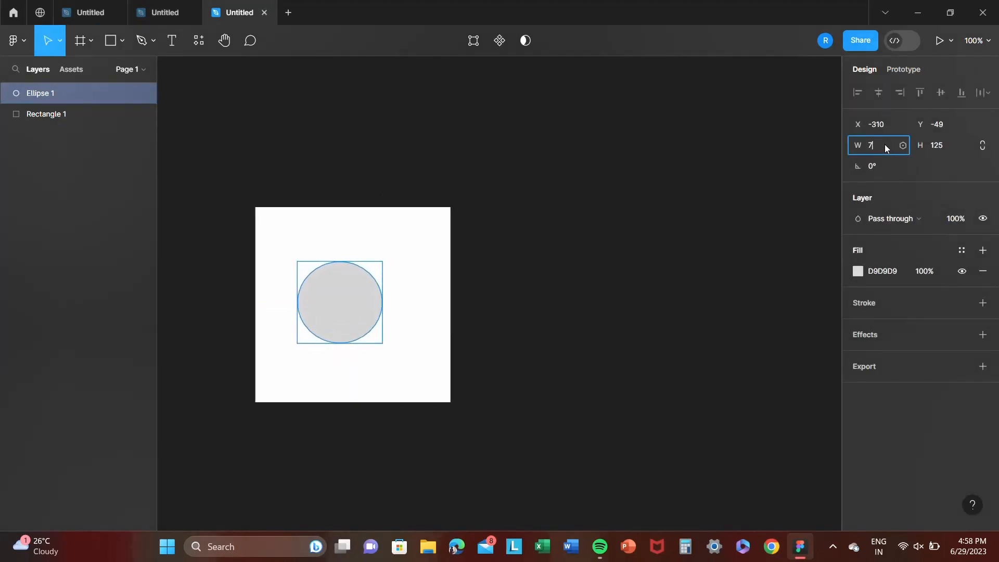
{"action": "type", "text": "0"}
{"action": "left_click", "coordinate": [938, 146]}
{"action": "type", "text": "70"}
{"action": "key", "text": "Return"}
{"action": "left_click", "coordinate": [805, 231]}
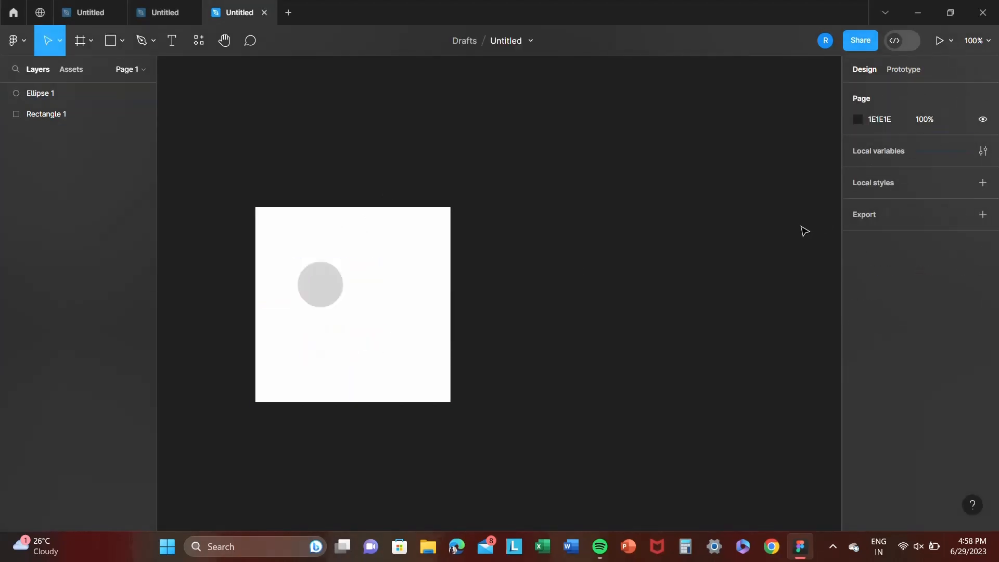
- Centre the circle in the white square and set its fill colour to FFA500
{"action": "left_click_drag", "start_coordinate": [323, 286], "coordinate": [353, 305]}
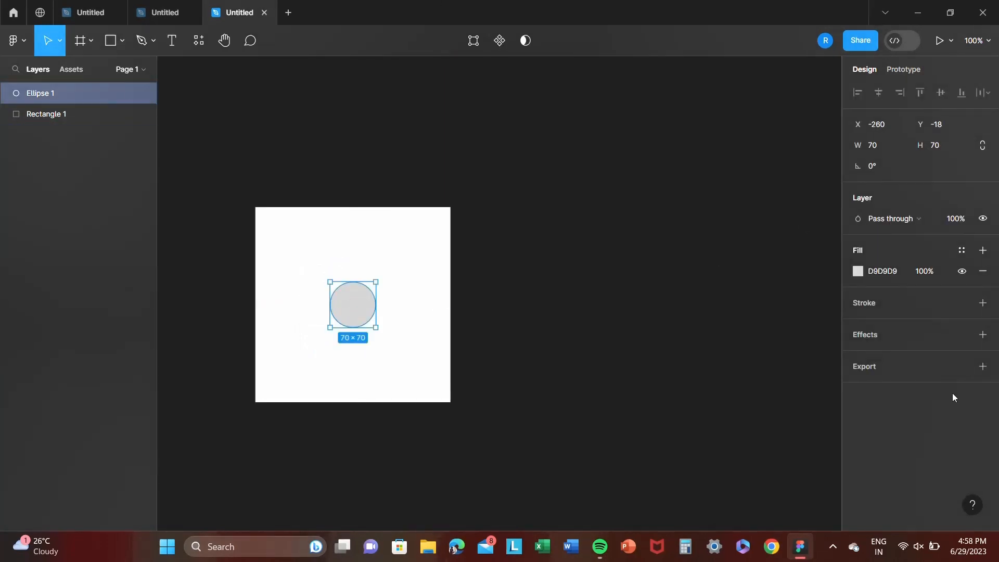
{"action": "left_click", "coordinate": [895, 273]}
{"action": "key", "text": "Return"}
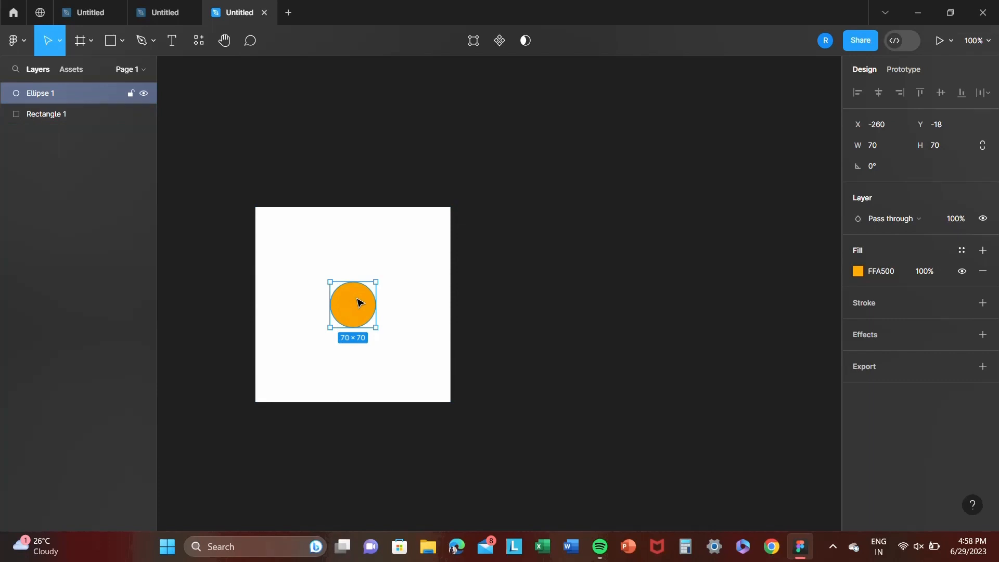
- Duplicate the orange circle twice in place and move the original Ellipse 1 to the top of the layer order
{"action": "key", "text": "ctrl+d"}
{"action": "key", "text": "ctrl+d"}
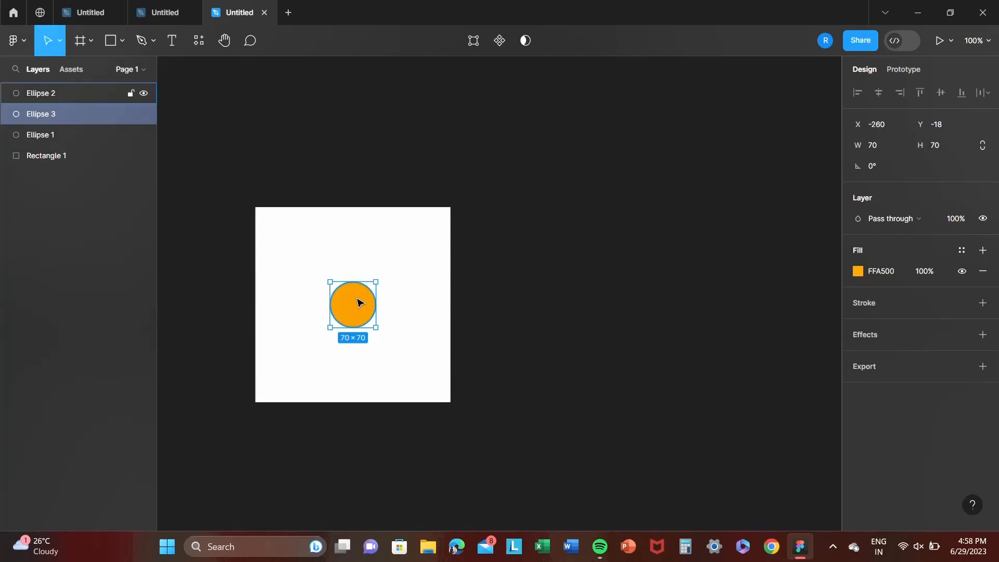
{"action": "left_click_drag", "start_coordinate": [86, 135], "coordinate": [73, 81]}
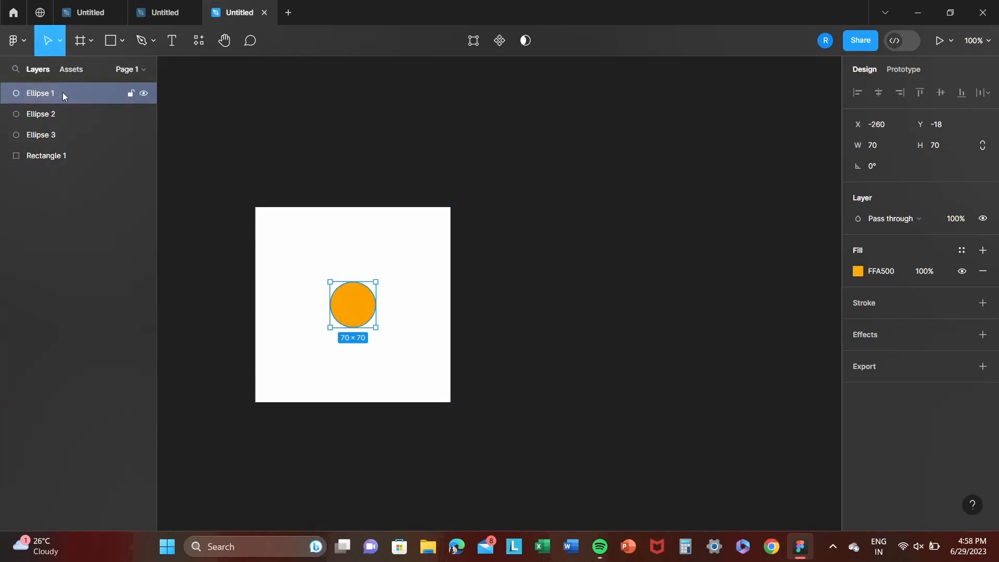
- Rename the three circle layers A, B and C in order, starting with the topmost layer
{"action": "double_click", "coordinate": [63, 92]}
{"action": "type", "text": "A"}
{"action": "double_click", "coordinate": [60, 114]}
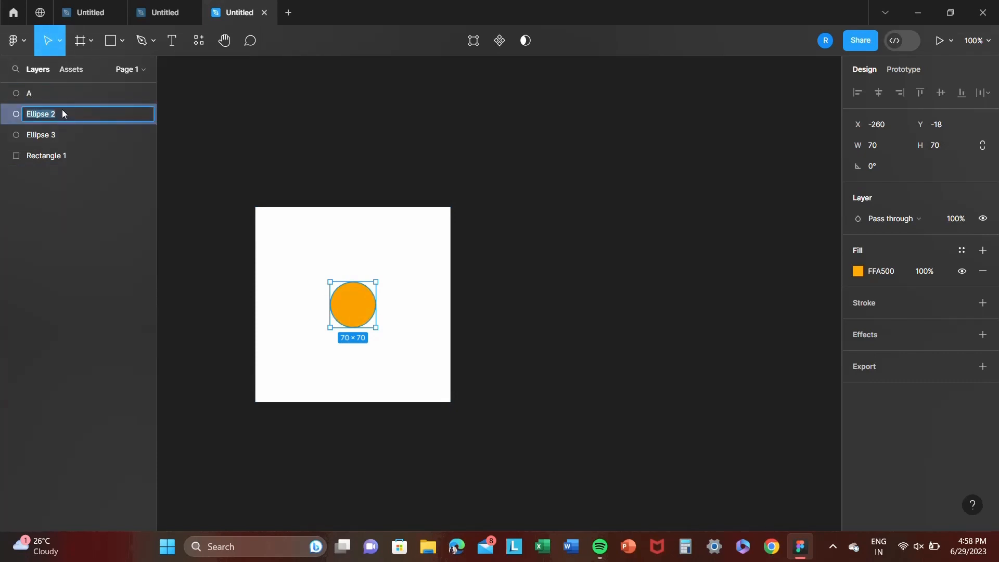
{"action": "type", "text": "B"}
{"action": "double_click", "coordinate": [58, 136]}
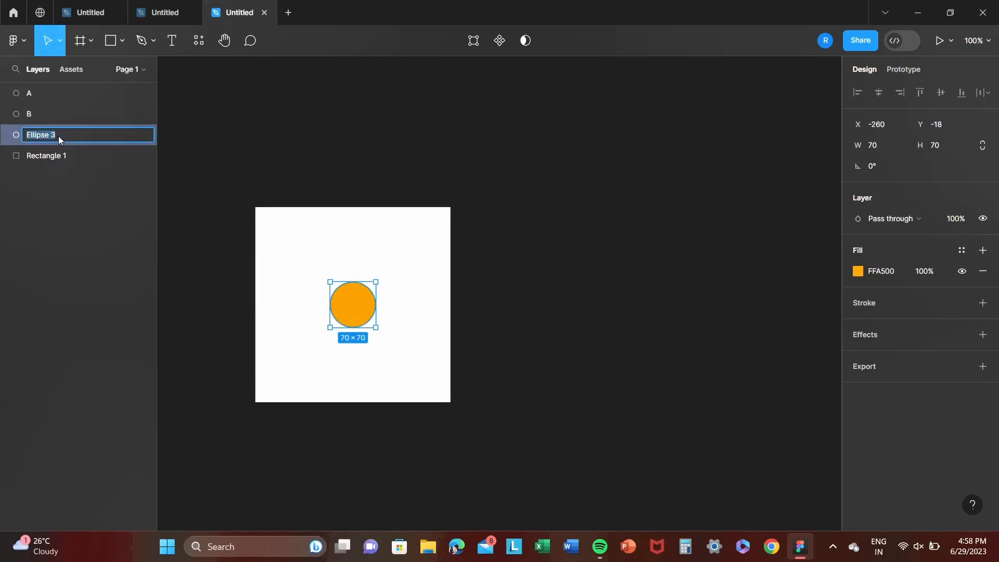
{"action": "type", "text": "C"}
{"action": "left_click", "coordinate": [320, 181]}
- Wrap the three circles and the white square together in a frame with Frame selection
{"action": "scroll", "coordinate": [521, 332], "scroll_direction": "down", "scroll_amount": 3}
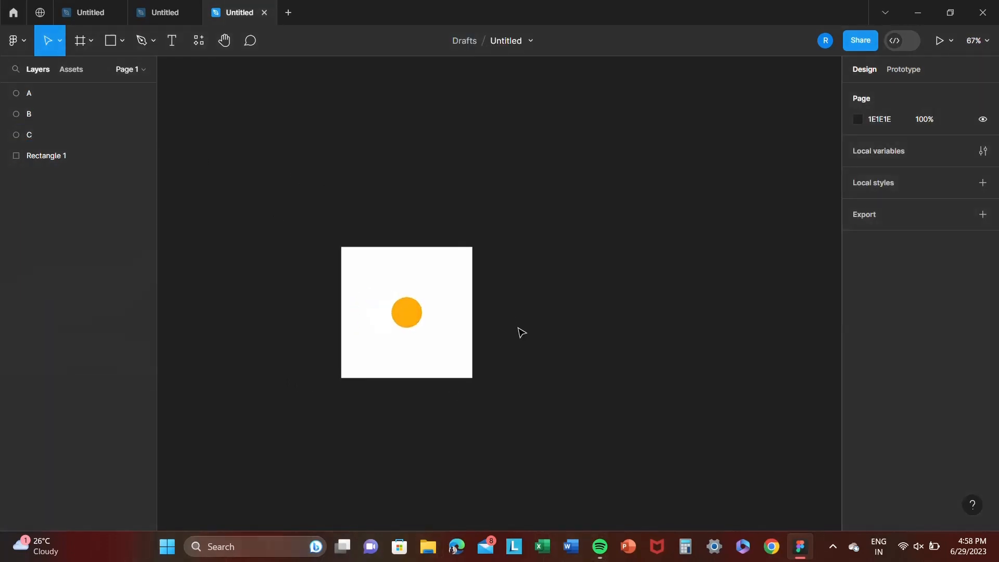
{"action": "scroll", "coordinate": [521, 332], "scroll_direction": "right", "scroll_amount": 2}
{"action": "left_click_drag", "start_coordinate": [213, 219], "coordinate": [533, 503]}
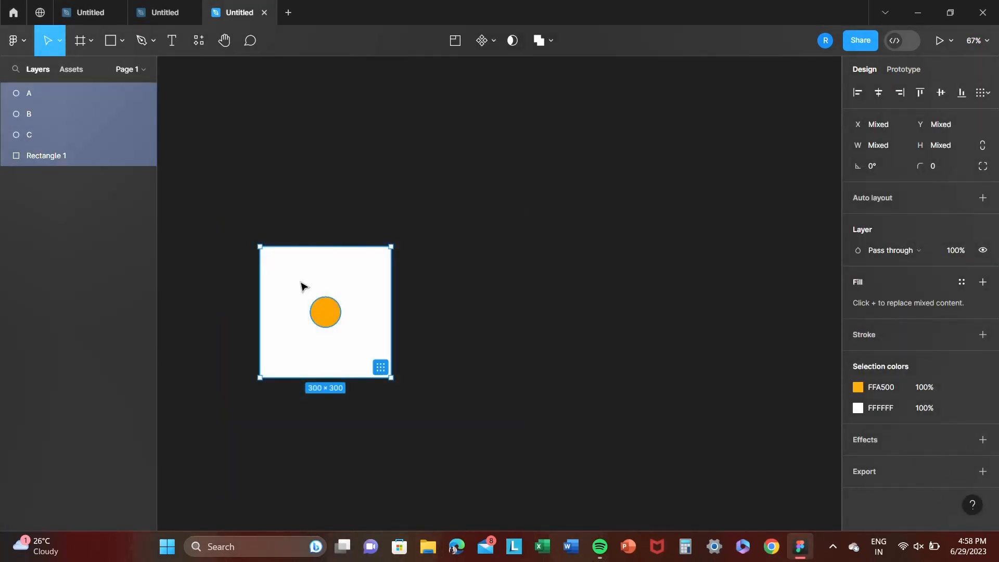
{"action": "right_click", "coordinate": [301, 286]}
{"action": "left_click", "coordinate": [410, 286]}
{"action": "left_click", "coordinate": [466, 298]}
- Duplicate Frame 1 to create a second frame beside it
{"action": "scroll", "coordinate": [466, 299], "scroll_direction": "right", "scroll_amount": 2}
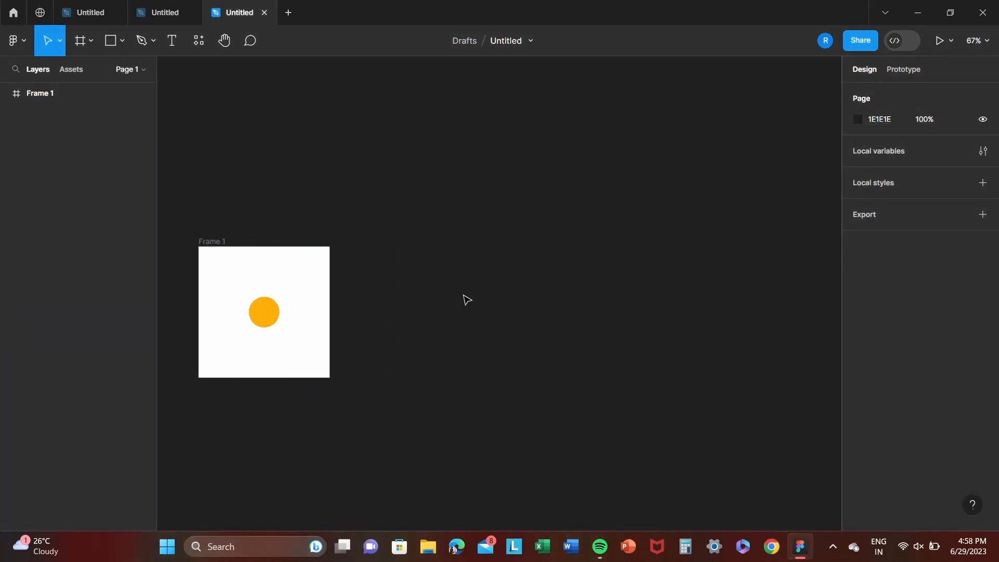
{"action": "scroll", "coordinate": [467, 299], "scroll_direction": "left", "scroll_amount": 1}
{"action": "left_click_drag", "start_coordinate": [228, 201], "coordinate": [367, 402]}
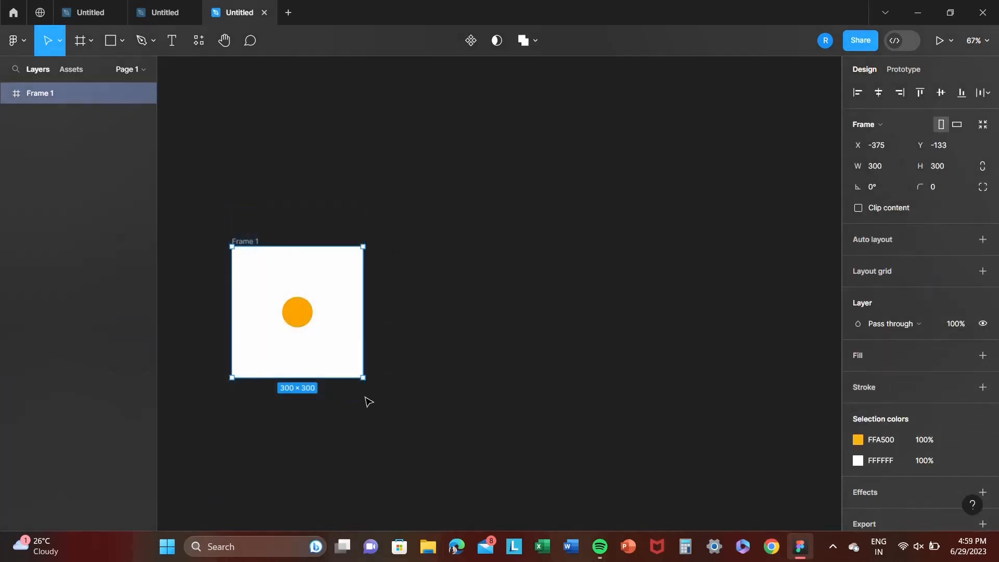
{"action": "key", "text": "ctrl+d"}
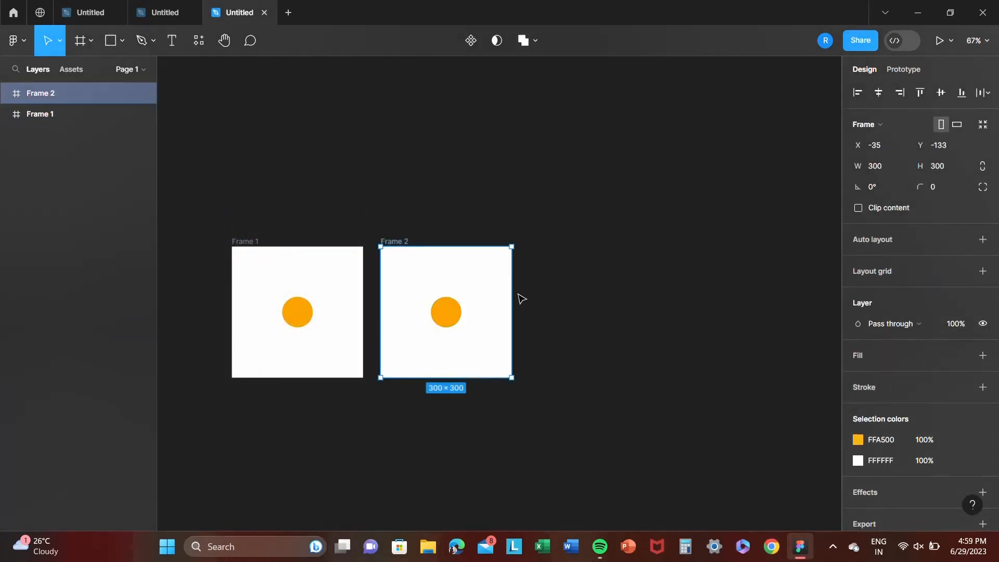
- Resize circle B in Frame 2 to 145 by 145 and centre it around circle A
{"action": "scroll", "coordinate": [578, 299], "scroll_direction": "right", "scroll_amount": 2}
{"action": "scroll", "coordinate": [579, 301], "scroll_direction": "up", "scroll_amount": 1}
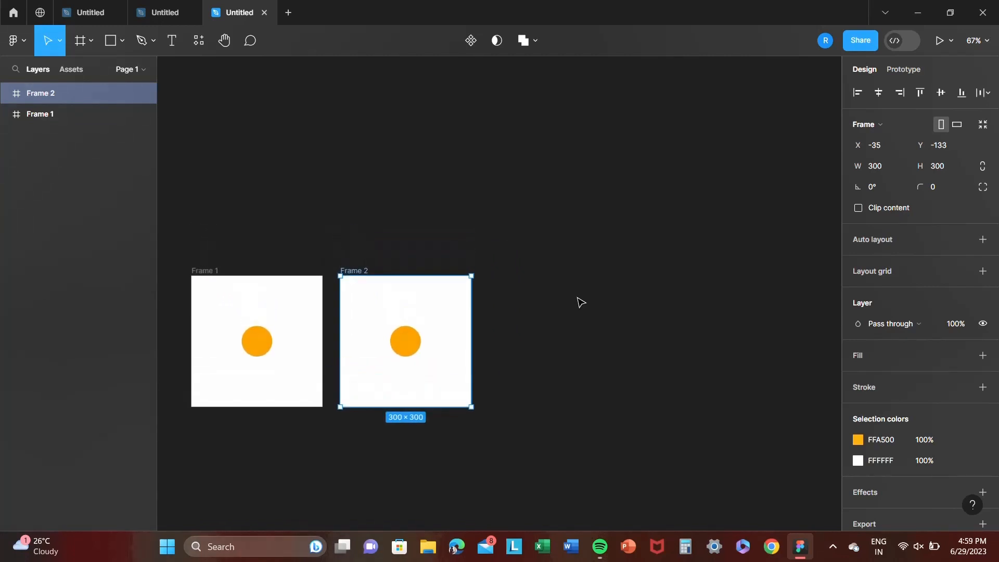
{"action": "left_click", "coordinate": [404, 342]}
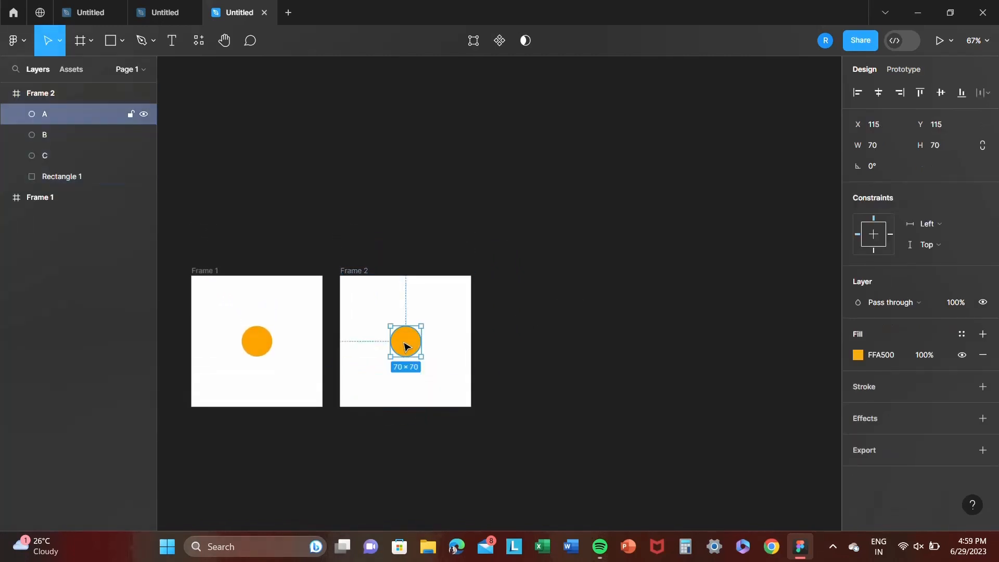
{"action": "left_click", "coordinate": [53, 136]}
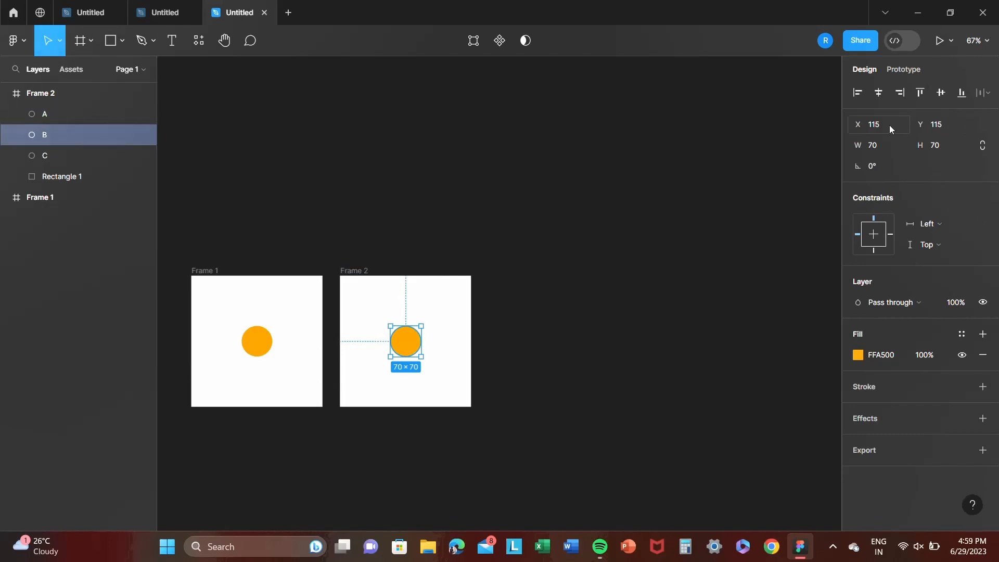
{"action": "left_click", "coordinate": [878, 145]}
{"action": "type", "text": "145"}
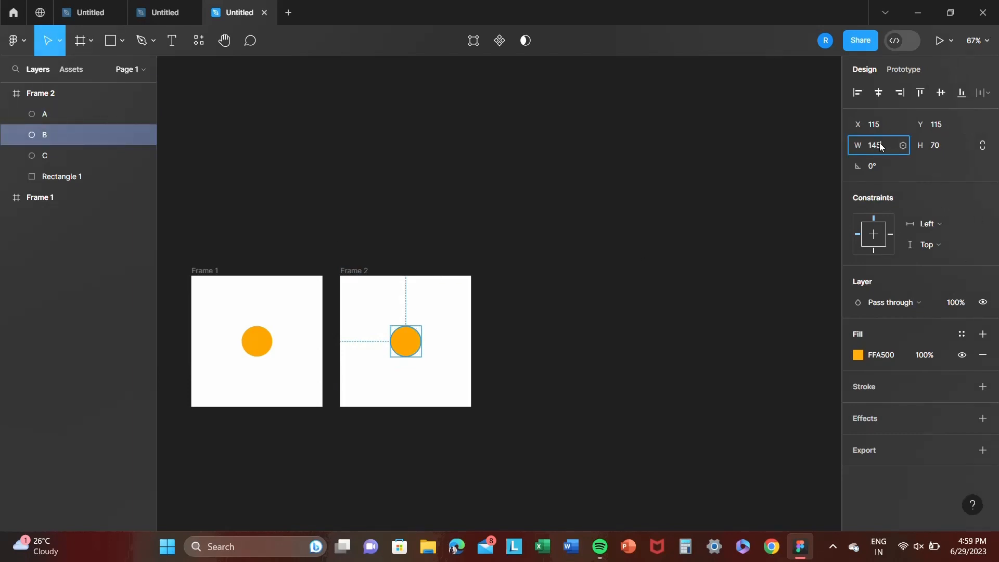
{"action": "left_click", "coordinate": [945, 145]}
{"action": "type", "text": "145"}
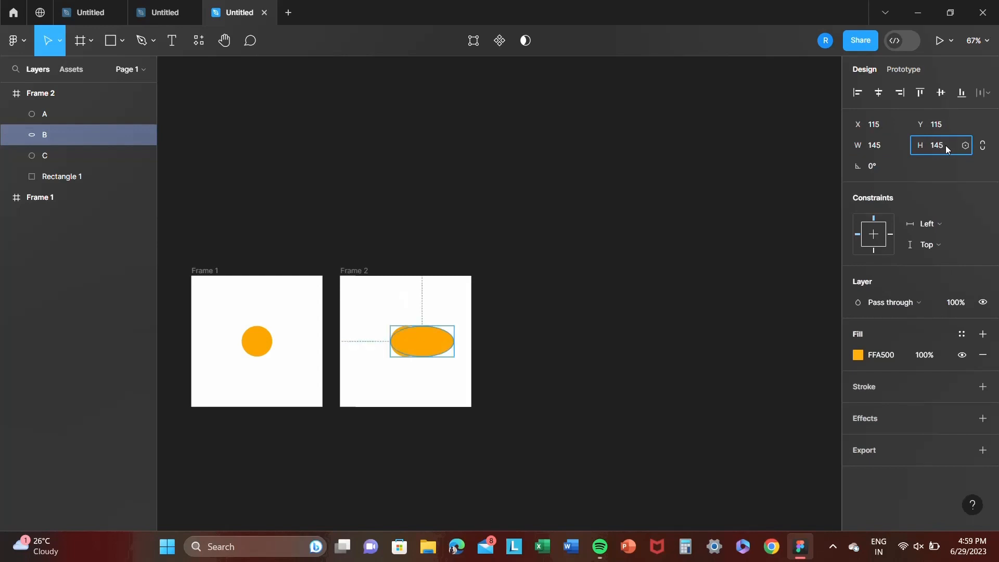
{"action": "key", "text": "Return"}
{"action": "left_click_drag", "start_coordinate": [439, 359], "coordinate": [419, 349]}
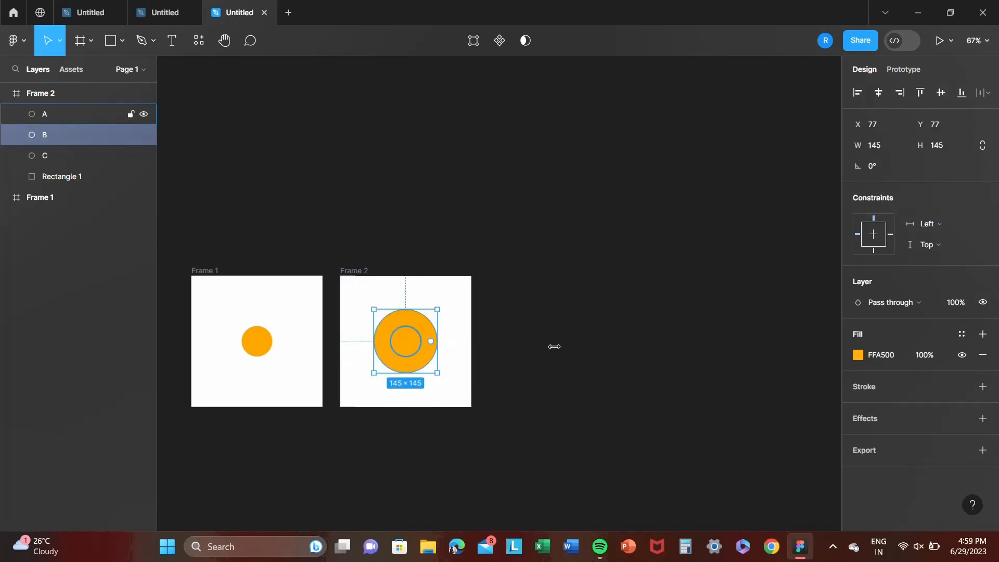
- Set the fill opacity of circle B in Frame 2 to 50% and collapse the frame's layers
{"action": "left_click", "coordinate": [933, 356]}
{"action": "type", "text": "50"}
{"action": "key", "text": "Return"}
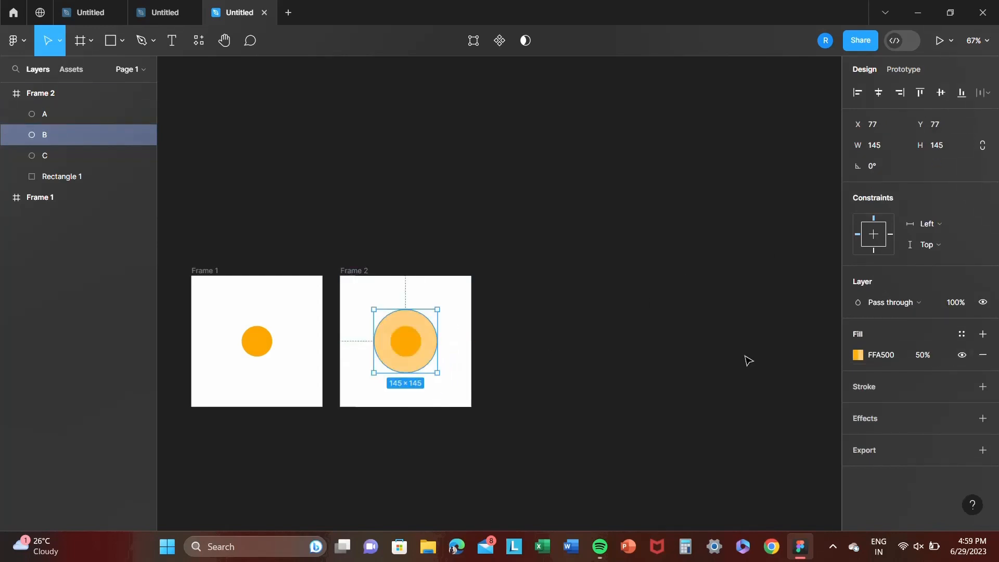
{"action": "left_click", "coordinate": [747, 357]}
{"action": "left_click", "coordinate": [5, 94]}
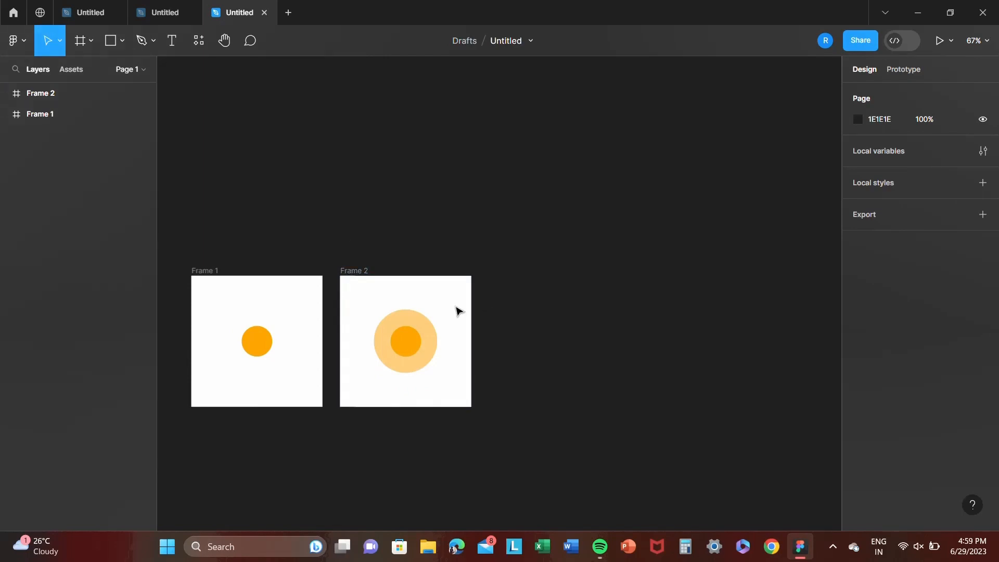
- Duplicate all the contents of Frame 2 and place the copy beside that frame with the same spacing
{"action": "left_click_drag", "start_coordinate": [349, 254], "coordinate": [507, 466]}
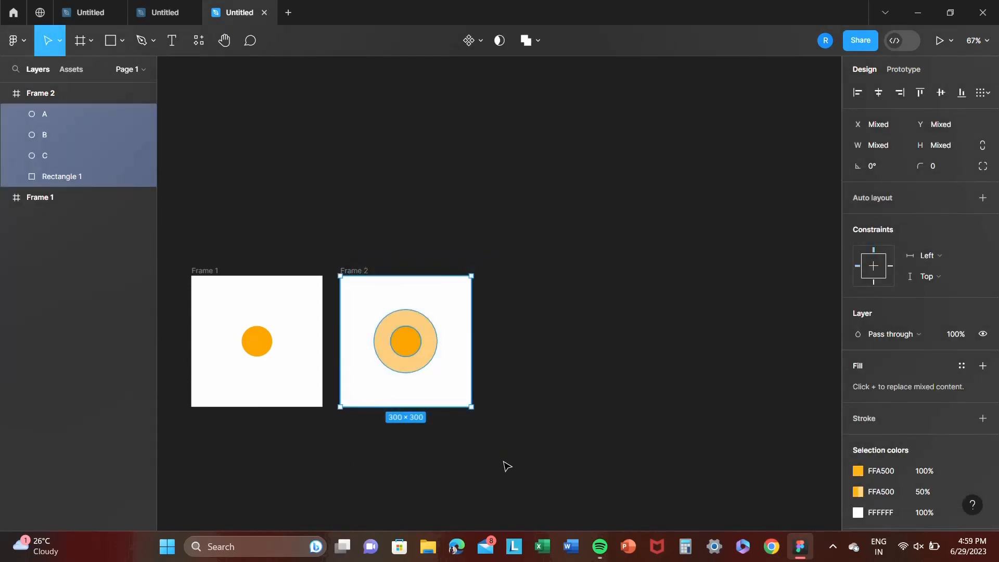
{"action": "key", "text": "ctrl+d"}
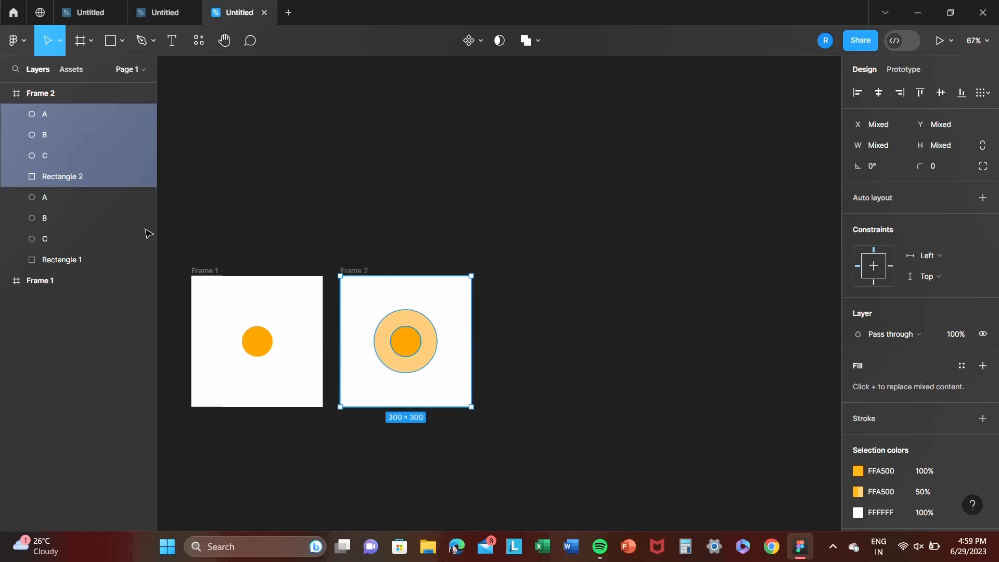
{"action": "left_click_drag", "start_coordinate": [442, 314], "coordinate": [587, 314]}
{"action": "left_click", "coordinate": [514, 249]}
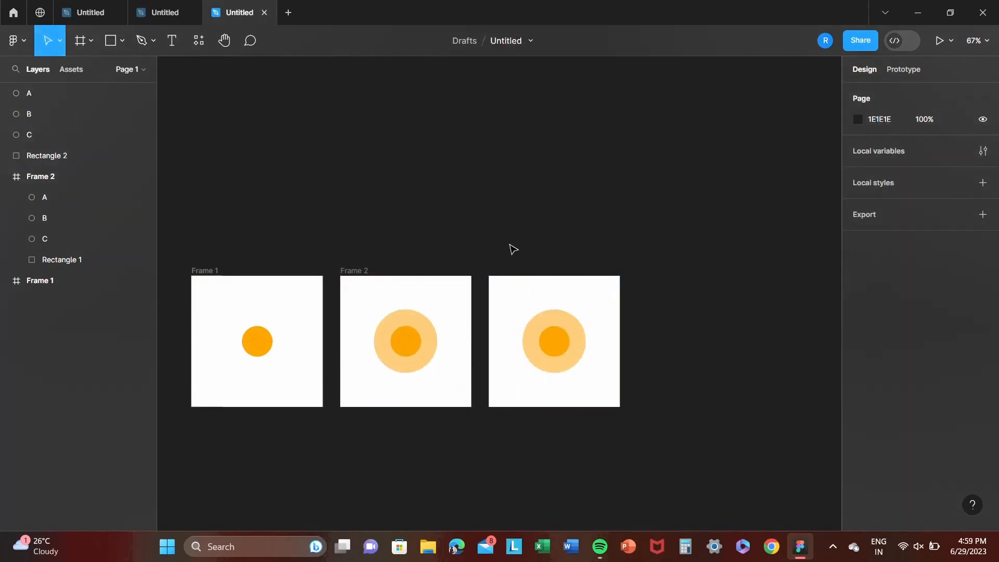
- Wrap the copied circles and square in a third frame with Frame selection, and collapse Frame 2's layers
{"action": "left_click_drag", "start_coordinate": [509, 244], "coordinate": [666, 455]}
{"action": "right_click", "coordinate": [518, 300]}
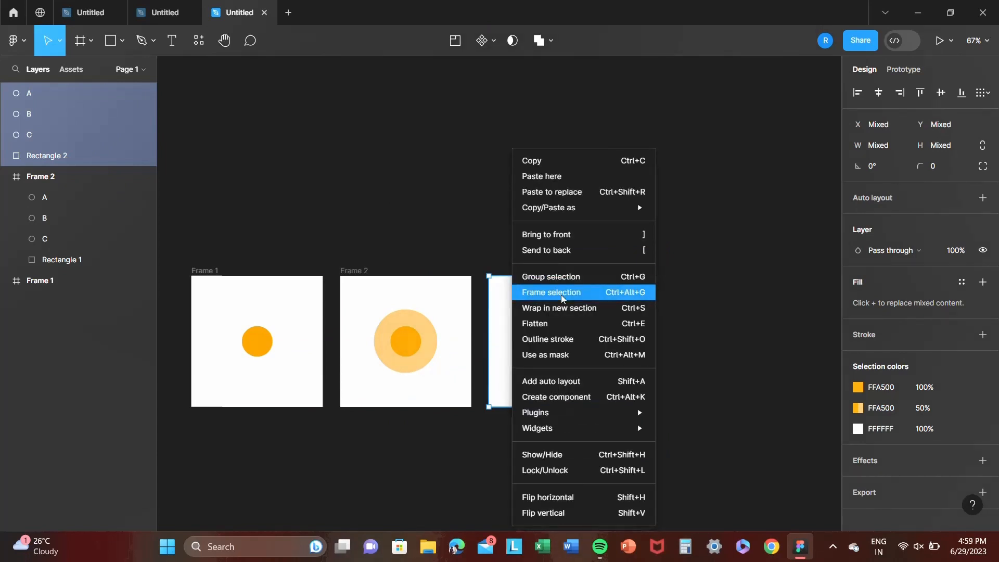
{"action": "left_click", "coordinate": [536, 290]}
{"action": "left_click", "coordinate": [6, 115]}
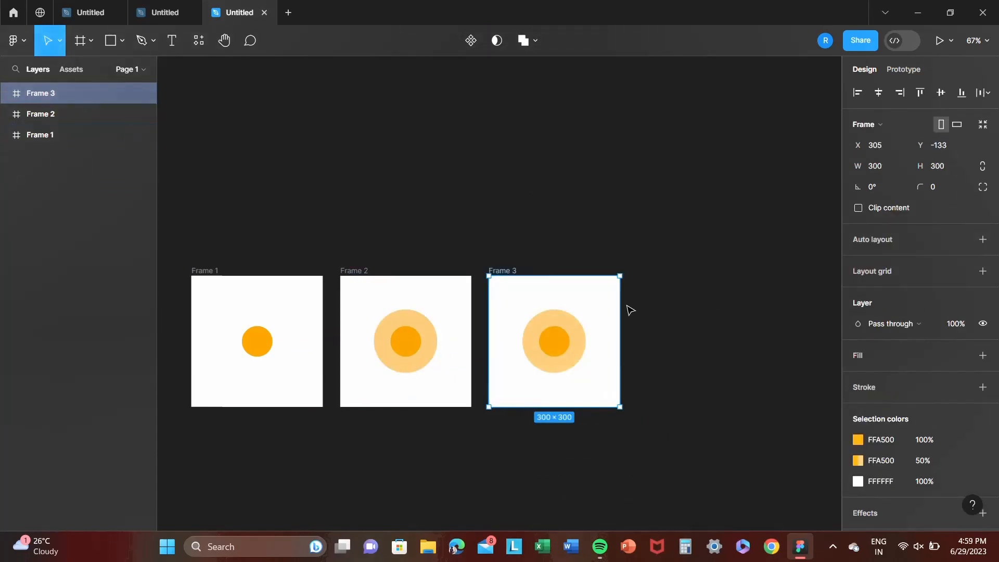
- Resize circle B in Frame 3 to 215 by 215 and centre it around circle A
{"action": "left_click", "coordinate": [549, 325]}
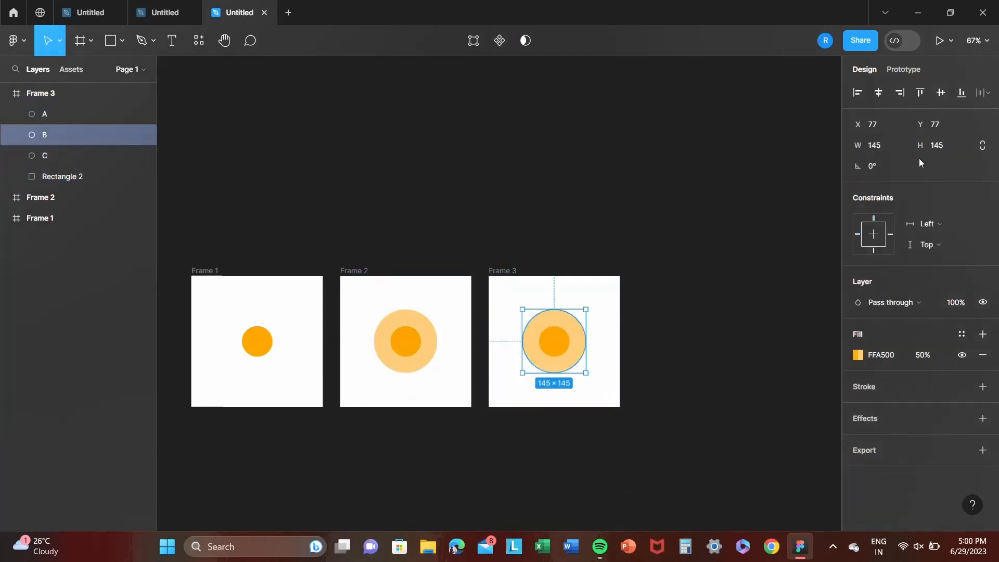
{"action": "left_click", "coordinate": [885, 148]}
{"action": "type", "text": "215"}
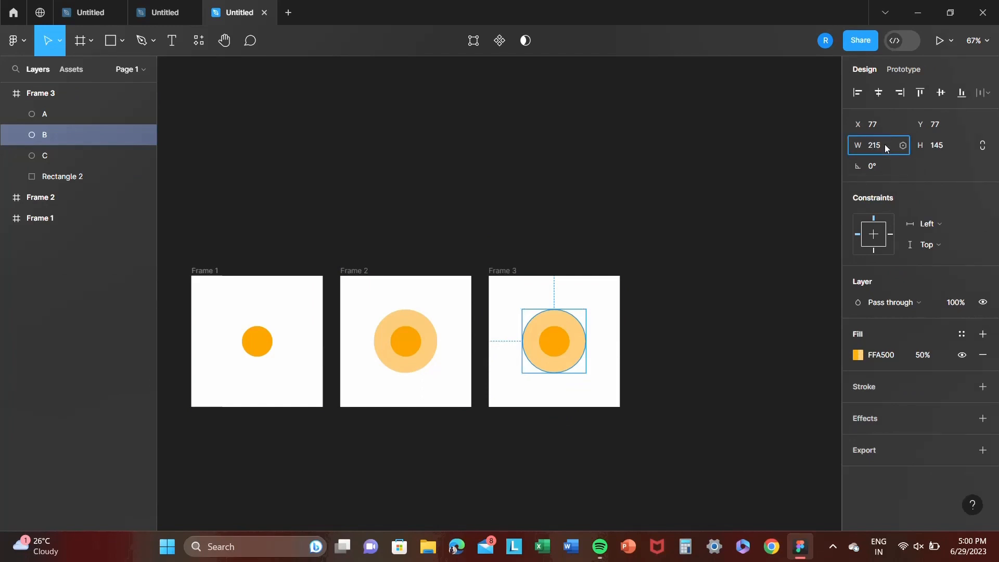
{"action": "left_click", "coordinate": [947, 145]}
{"action": "type", "text": "215"}
{"action": "key", "text": "Return"}
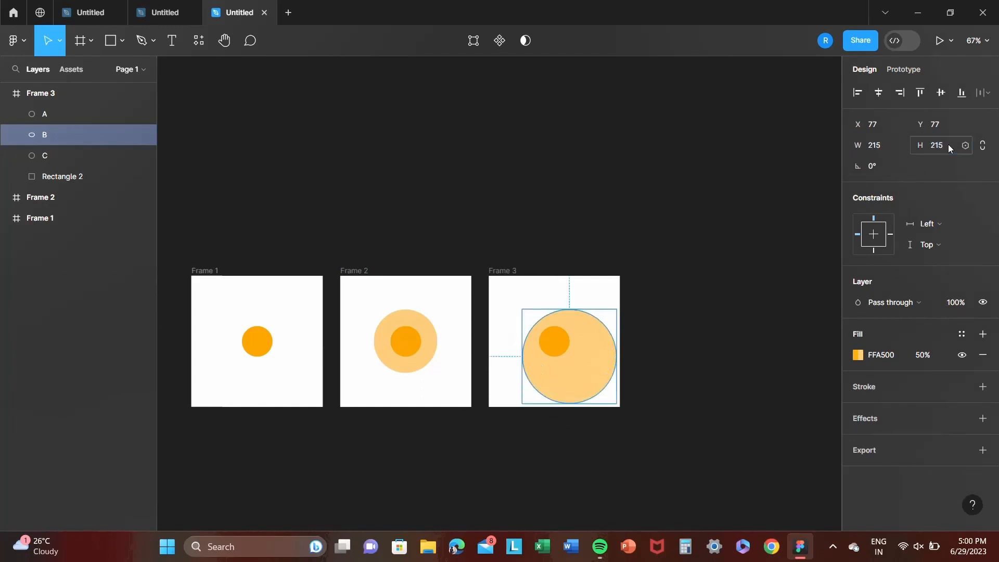
{"action": "left_click_drag", "start_coordinate": [574, 382], "coordinate": [565, 364]}
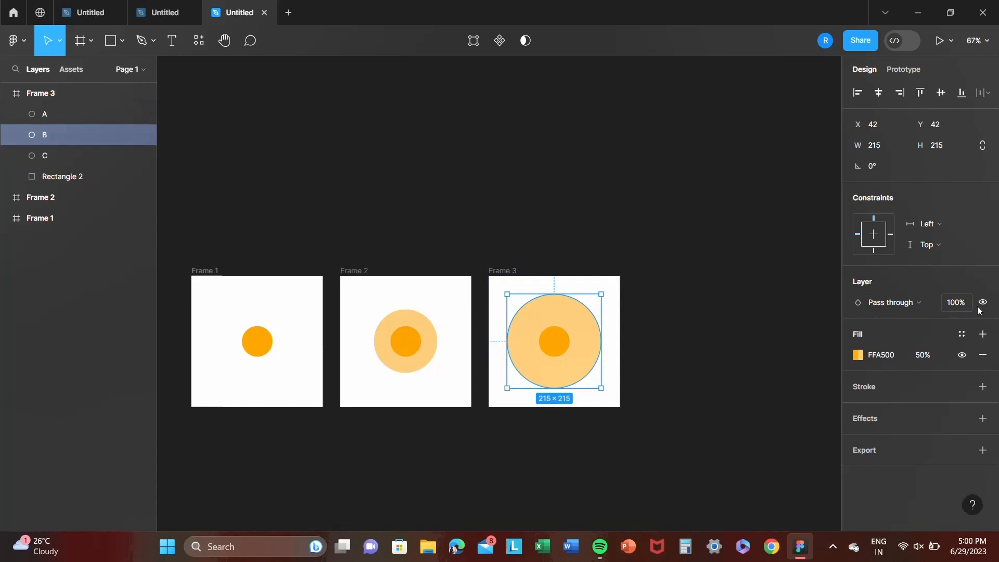
- Set the fill opacity of circle B in Frame 3 to 30%
{"action": "left_click", "coordinate": [928, 357]}
{"action": "key", "text": "Return"}
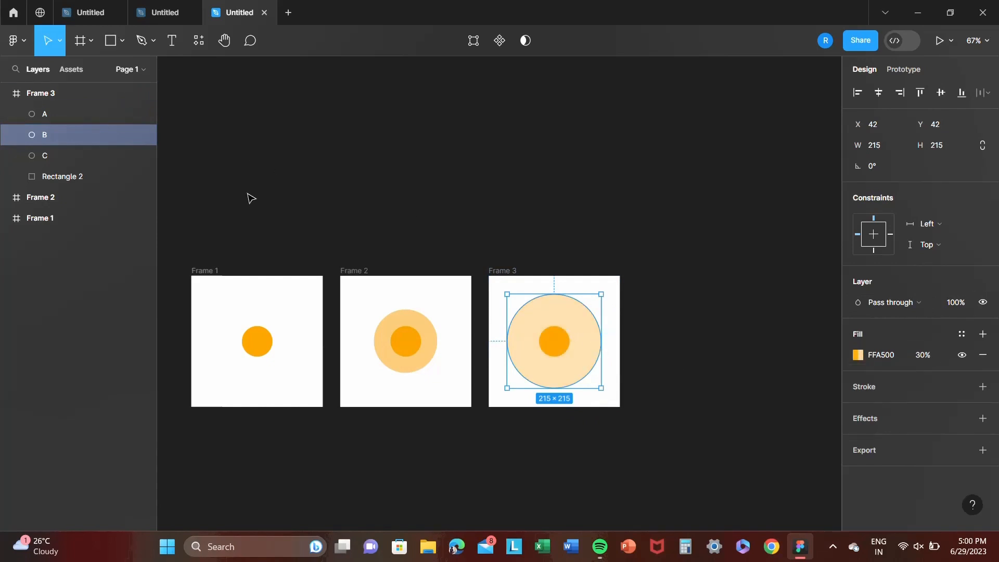
- Resize circle C in Frame 3 to 145 by 145 and centre it around circle A
{"action": "left_click", "coordinate": [59, 156]}
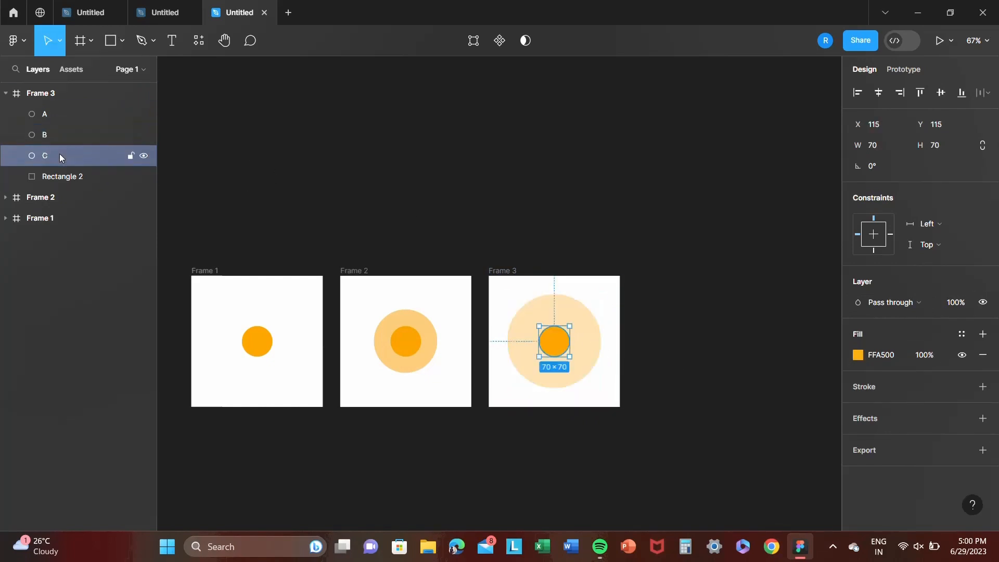
{"action": "left_click", "coordinate": [882, 146]}
{"action": "type", "text": "145"}
{"action": "key", "text": "Return"}
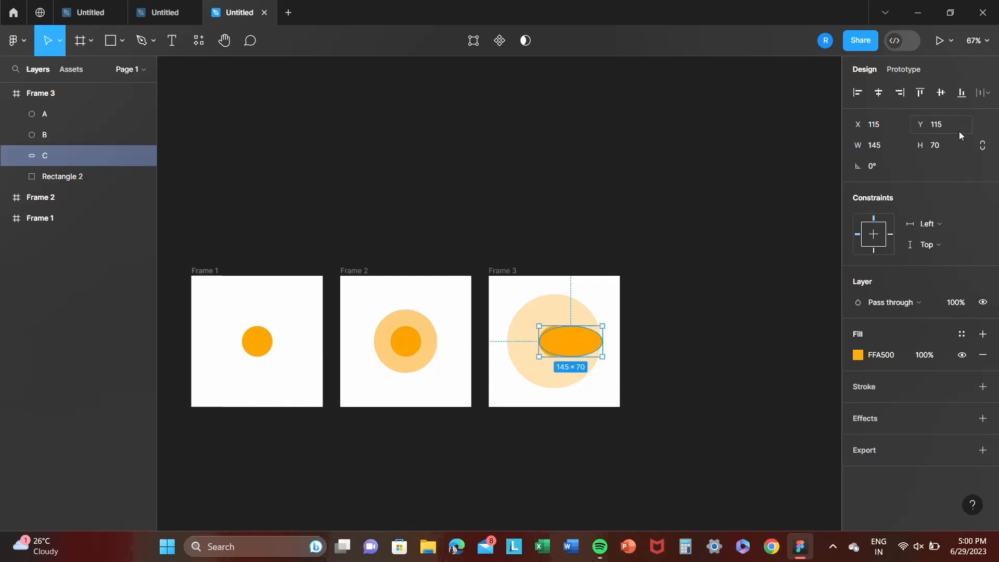
{"action": "left_click", "coordinate": [946, 143]}
{"action": "type", "text": "145"}
{"action": "key", "text": "Return"}
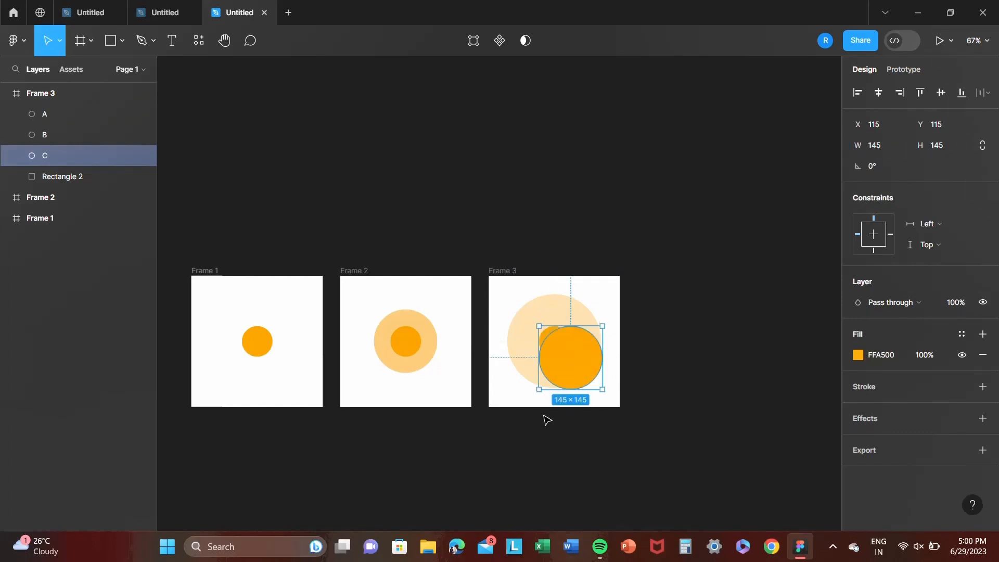
{"action": "left_click_drag", "start_coordinate": [592, 383], "coordinate": [575, 368]}
- Set the fill opacity of circle C in Frame 3 to 50%
{"action": "left_click", "coordinate": [928, 359]}
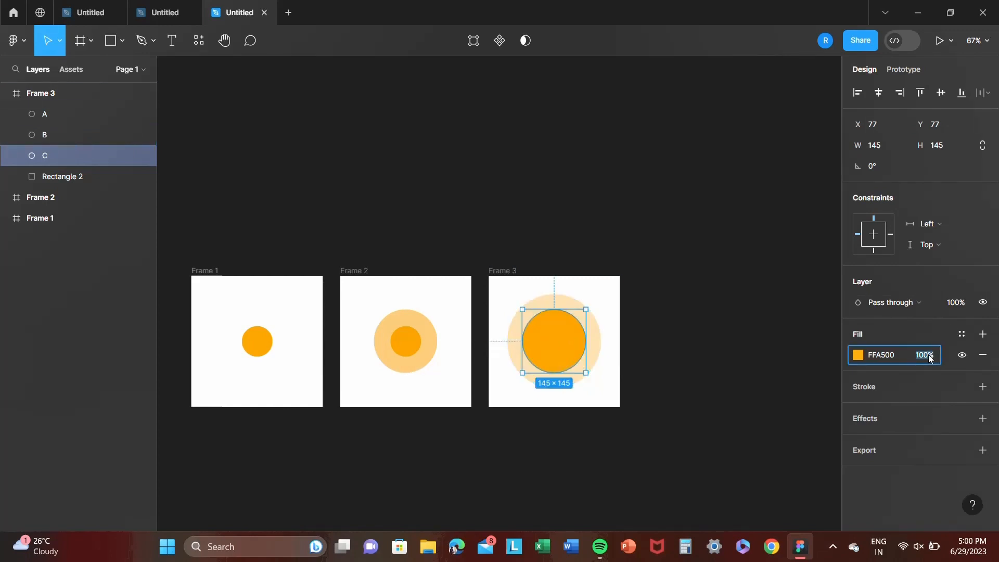
{"action": "type", "text": "50"}
{"action": "key", "text": "Return"}
{"action": "left_click", "coordinate": [686, 368]}
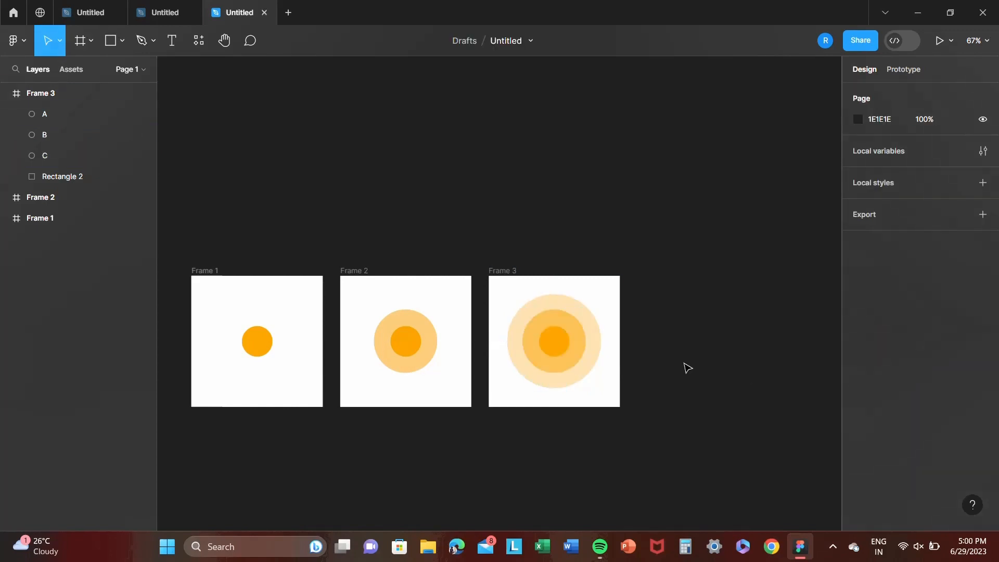
- Collapse Frame 3's layers and duplicate the whole frame beside the original
{"action": "left_click", "coordinate": [7, 93]}
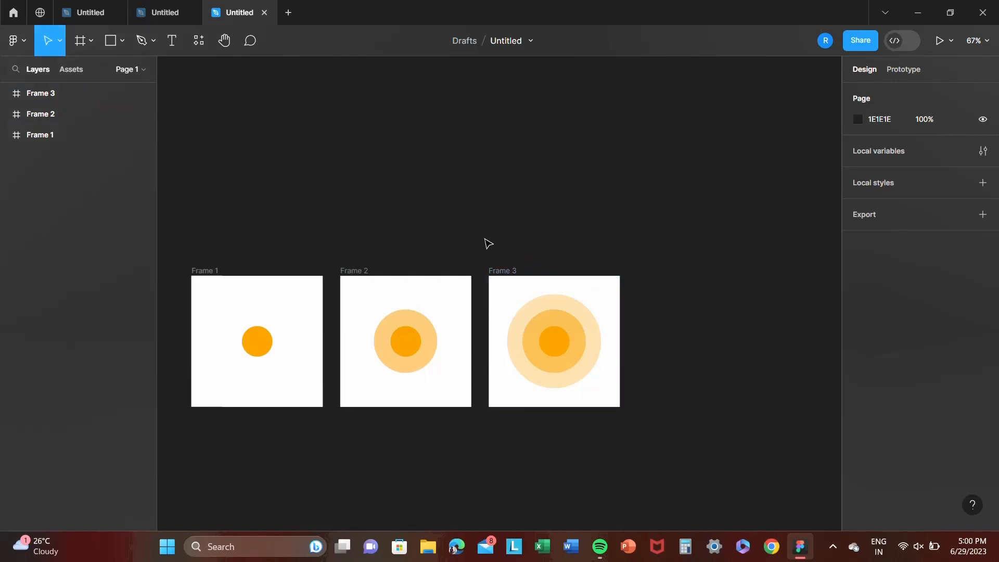
{"action": "left_click_drag", "start_coordinate": [481, 235], "coordinate": [658, 433]}
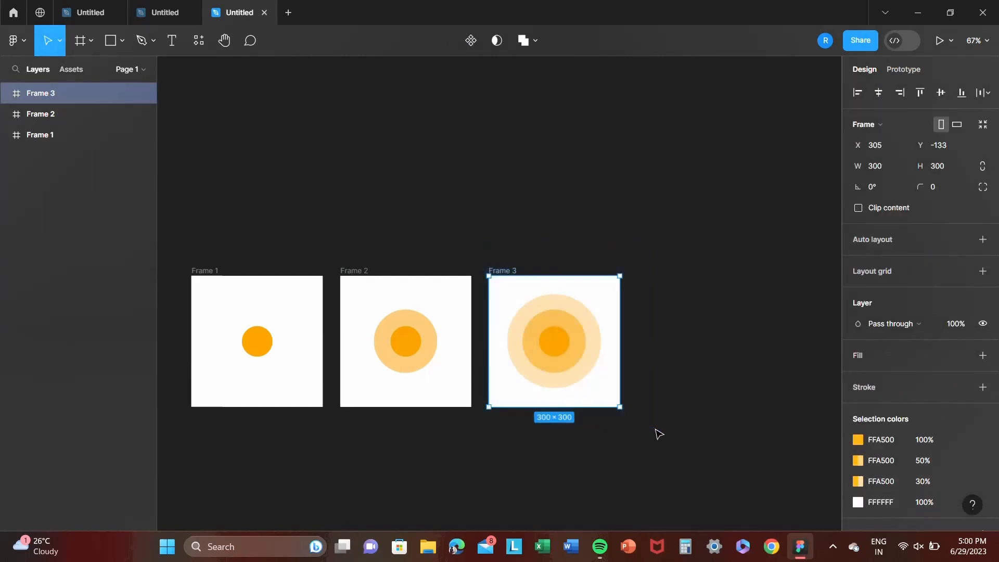
{"action": "key", "text": "ctrl+d"}
{"action": "scroll", "coordinate": [665, 460], "scroll_direction": "right", "scroll_amount": 3}
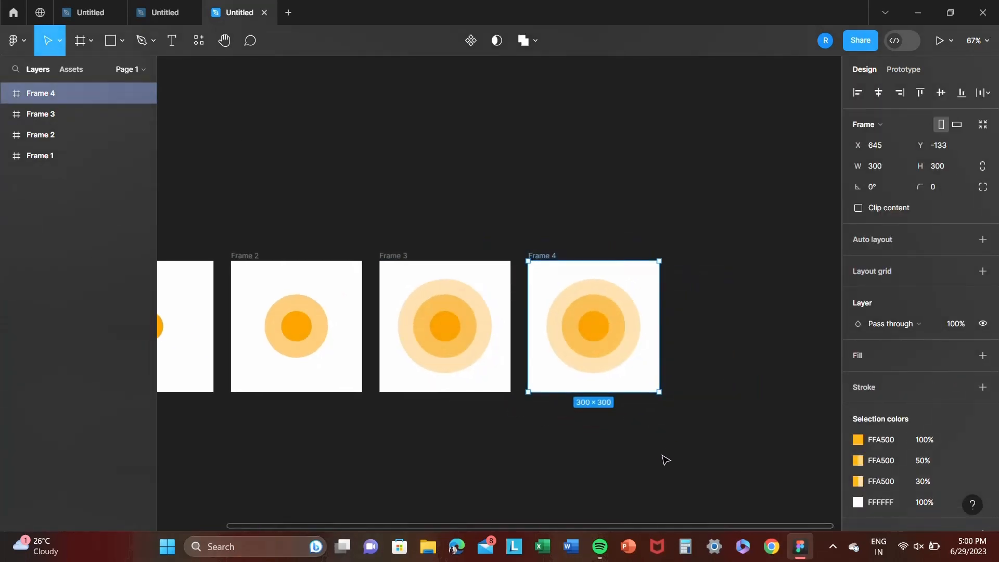
- Resize circle C in Frame 4 to 215 by 215 and centre it around circle A
{"action": "left_click", "coordinate": [6, 93]}
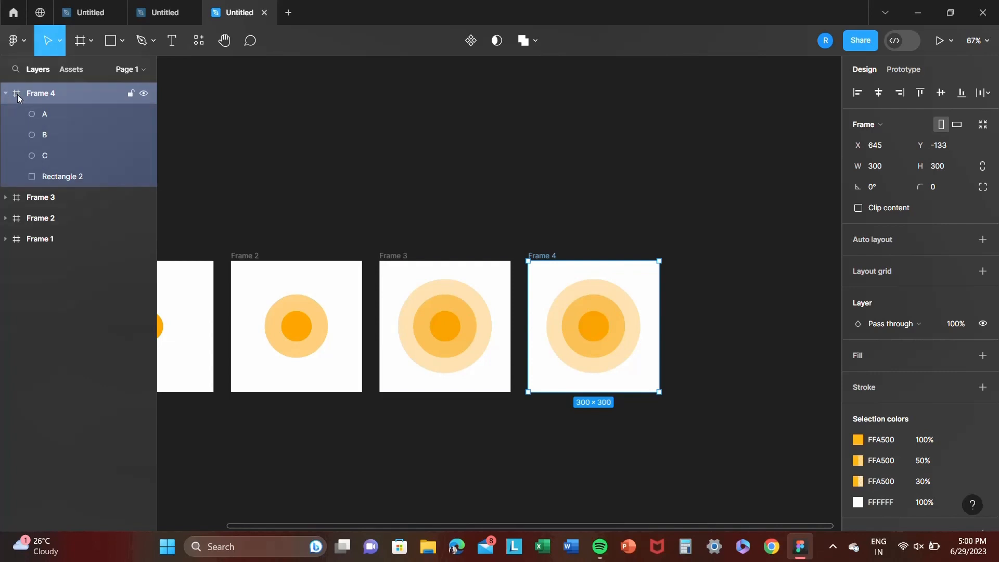
{"action": "left_click", "coordinate": [63, 157]}
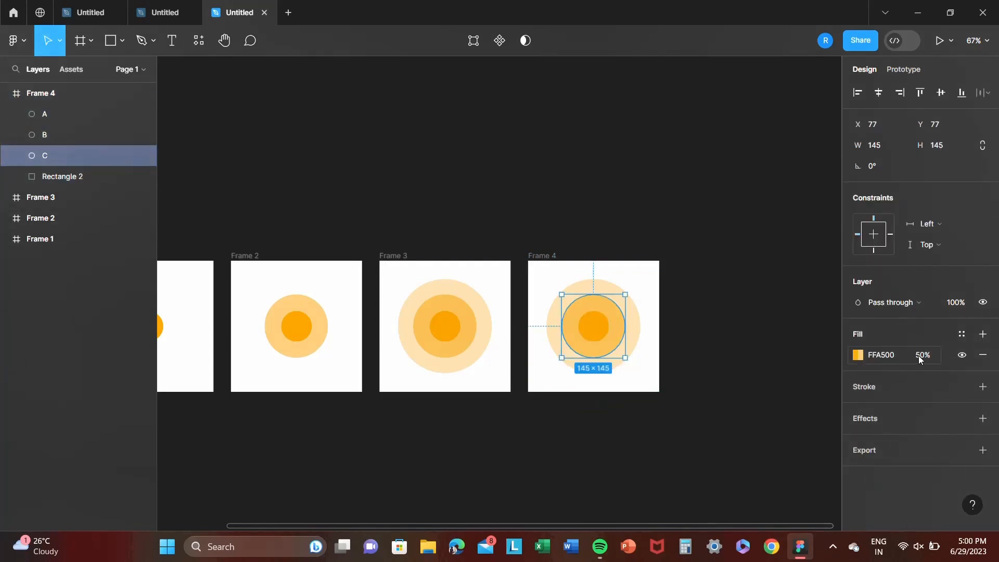
{"action": "left_click", "coordinate": [884, 146]}
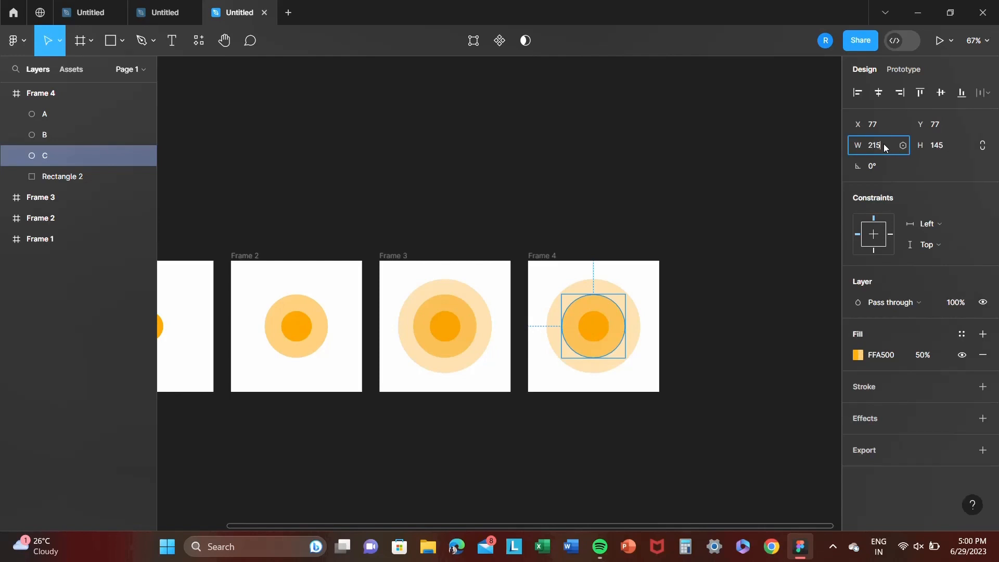
{"action": "type", "text": "215"}
{"action": "key", "text": "Return"}
{"action": "left_click", "coordinate": [946, 145]}
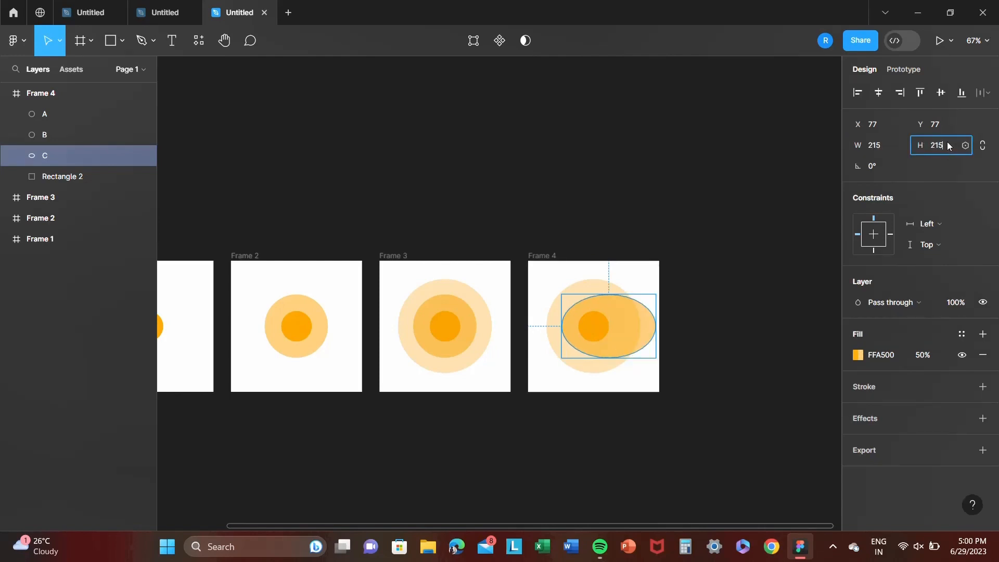
{"action": "key", "text": "Return"}
{"action": "left_click_drag", "start_coordinate": [631, 369], "coordinate": [618, 356]}
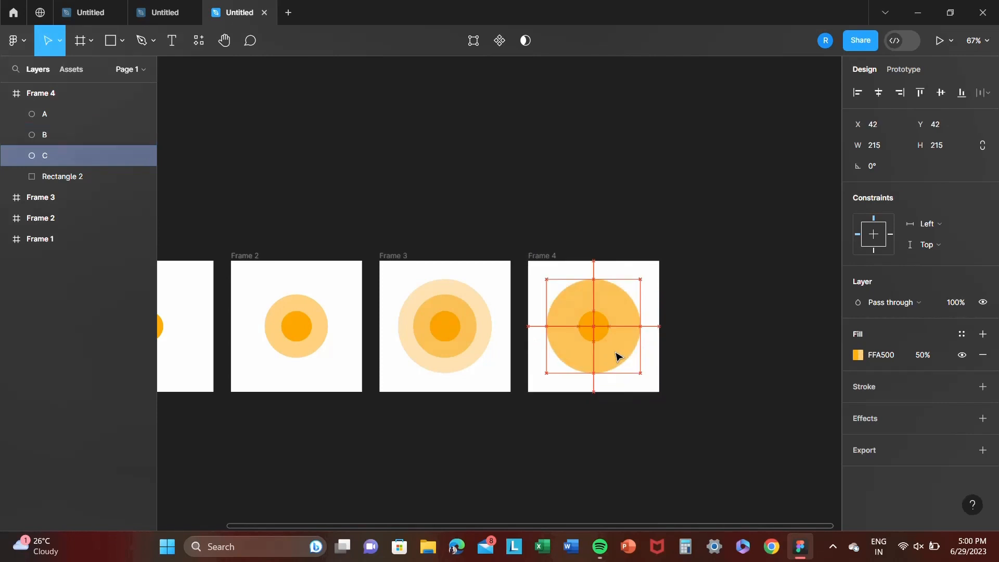
- Hide circle B in Frame 4 and set circle C's fill opacity to 10%
{"action": "left_click", "coordinate": [143, 135]}
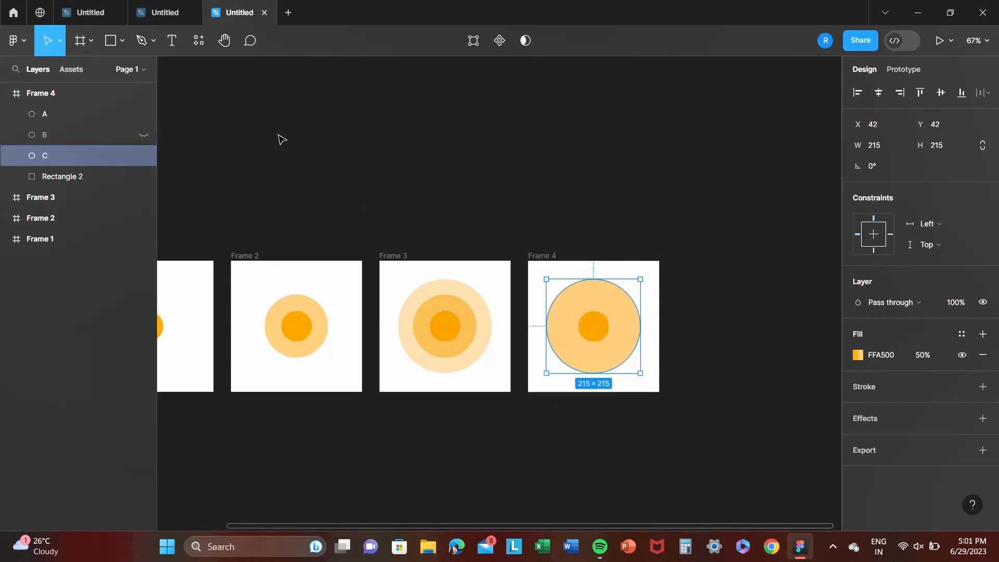
{"action": "left_click", "coordinate": [929, 356]}
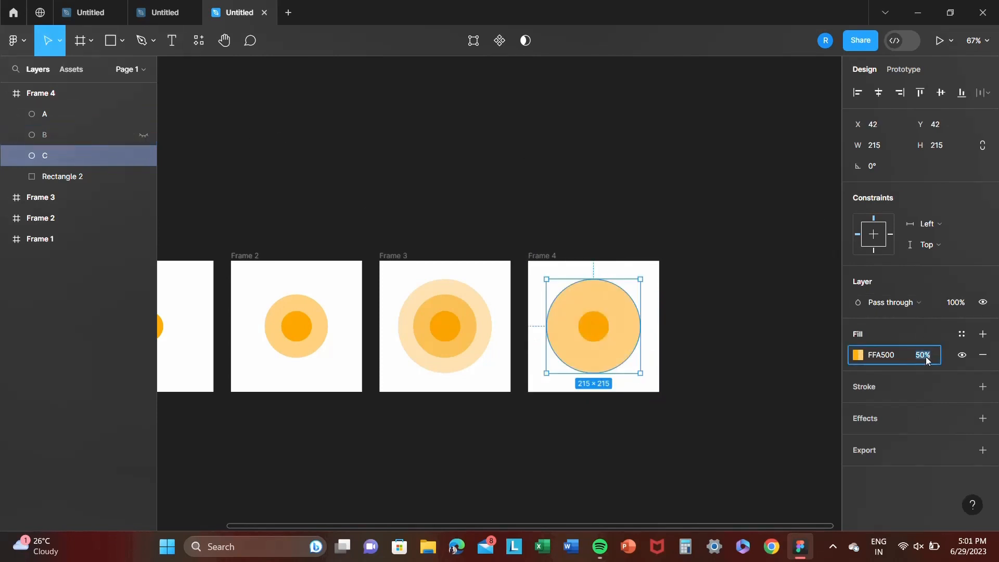
{"action": "type", "text": "10"}
{"action": "key", "text": "Return"}
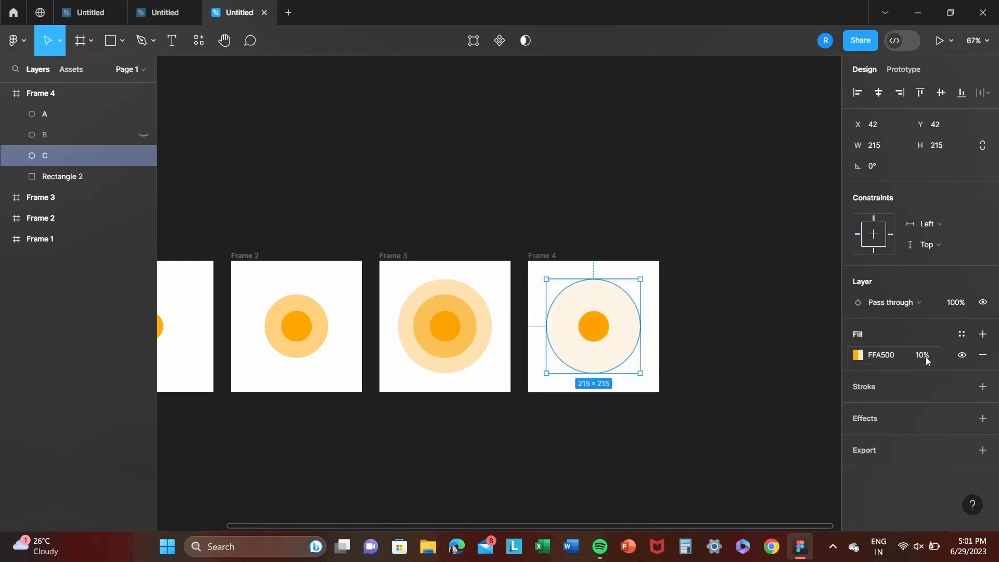
- Change the fill opacity of circle C in Frame 4 to 20%
{"action": "left_click", "coordinate": [859, 356]}
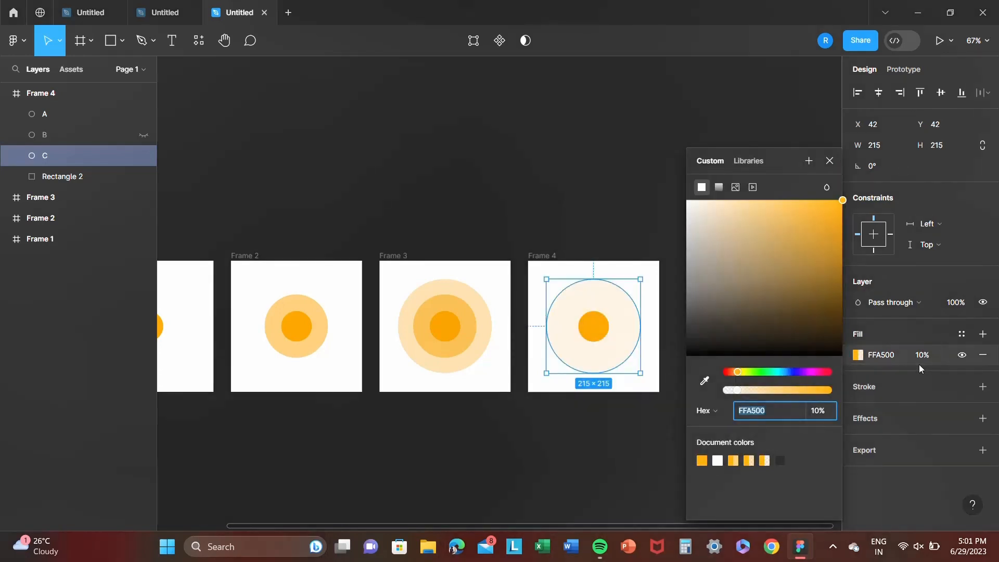
{"action": "left_click", "coordinate": [930, 357]}
{"action": "type", "text": "20"}
{"action": "key", "text": "Return"}
{"action": "left_click", "coordinate": [743, 343]}
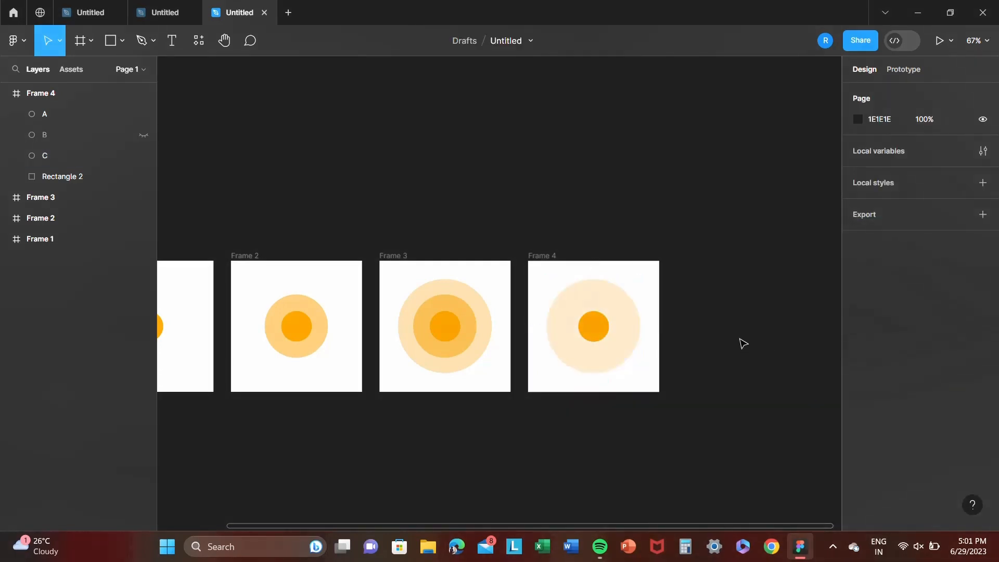
- Turn all four frames into separate components and combine them as variants of one component set
{"action": "key", "text": "shift+1"}
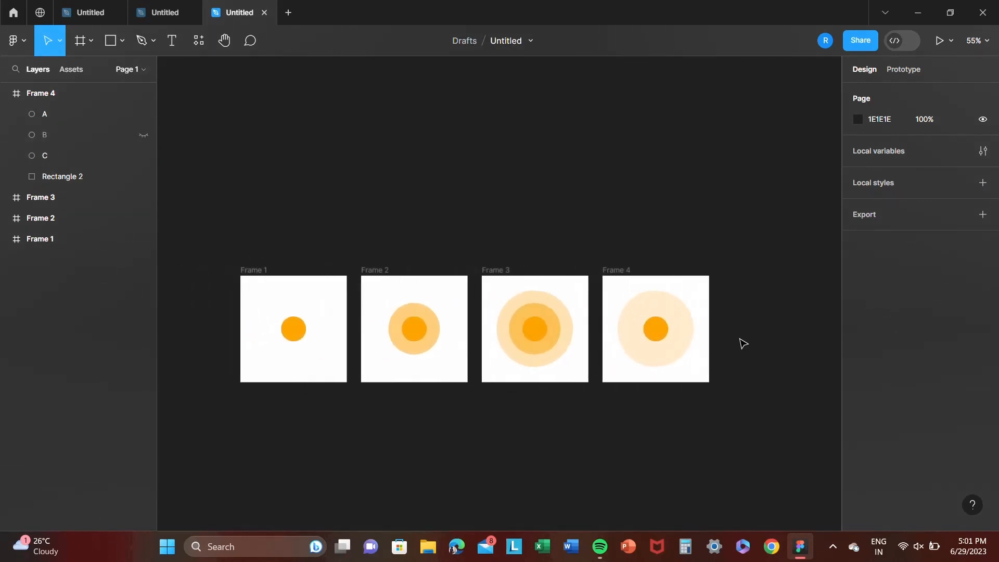
{"action": "left_click", "coordinate": [5, 94]}
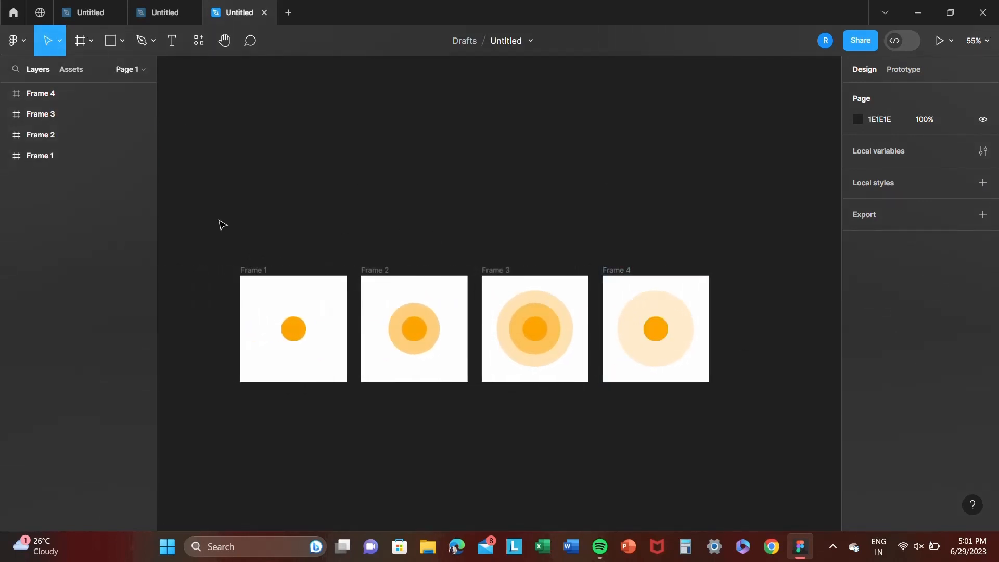
{"action": "left_click_drag", "start_coordinate": [218, 219], "coordinate": [798, 420]}
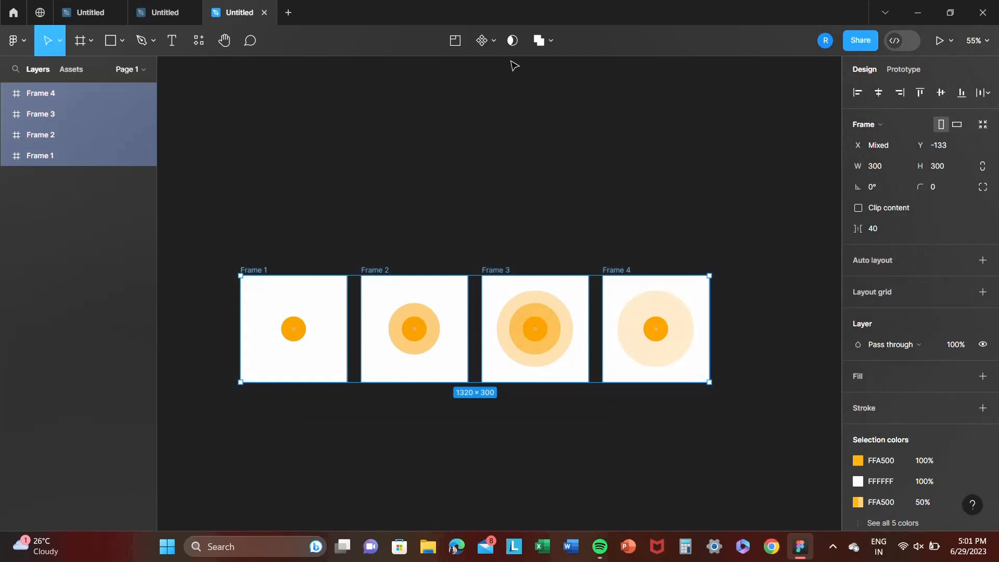
{"action": "left_click", "coordinate": [493, 41]}
{"action": "left_click", "coordinate": [494, 86]}
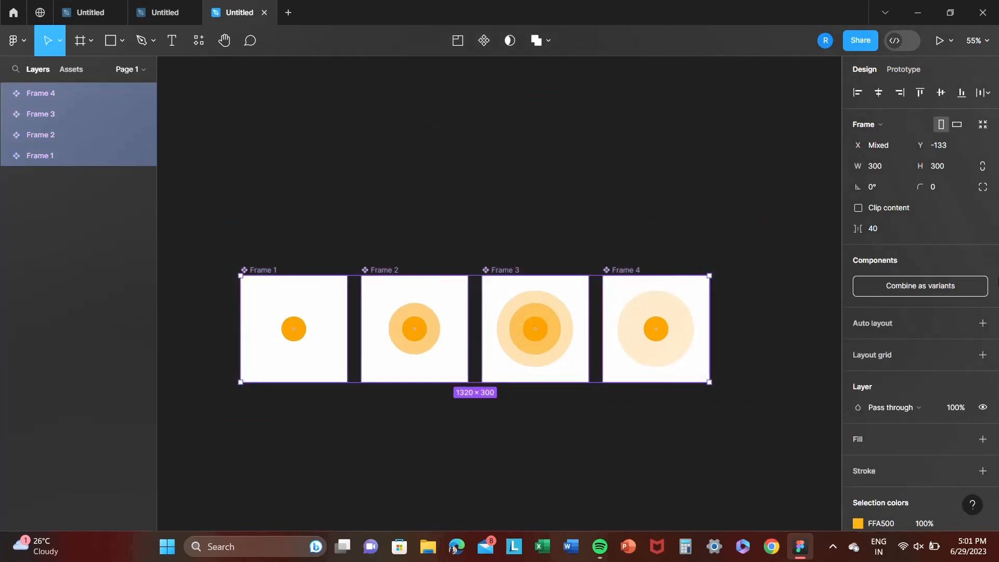
{"action": "left_click", "coordinate": [934, 289]}
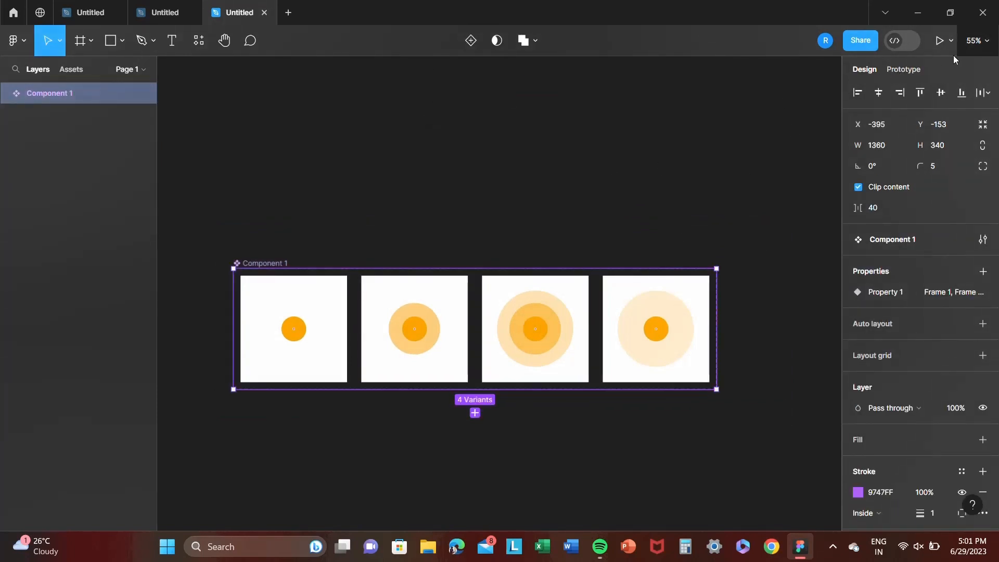
- Connect the Frame 1 variant to Frame 2 with a prototype interaction triggered after a 1 ms delay
{"action": "left_click", "coordinate": [896, 69]}
{"action": "left_click", "coordinate": [281, 302]}
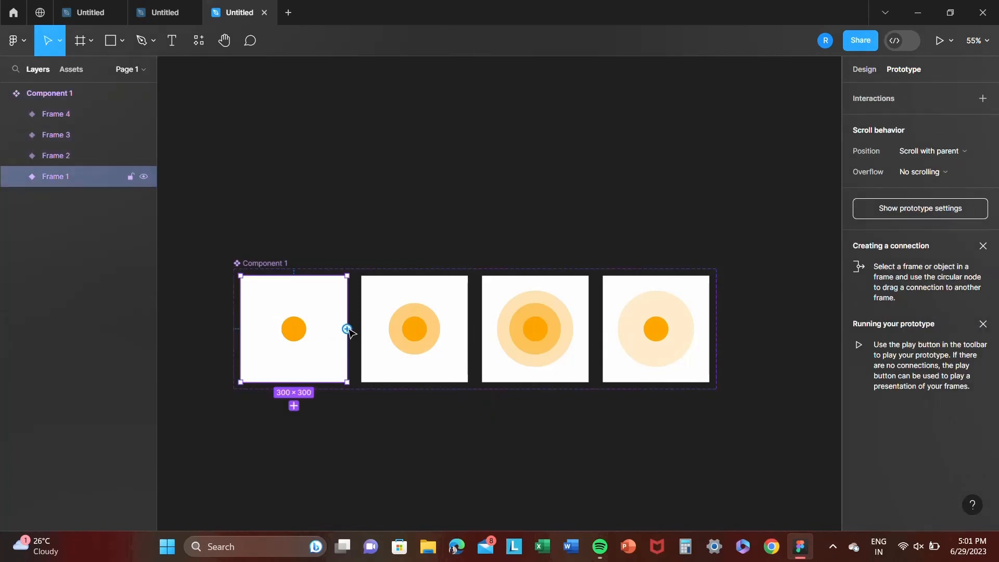
{"action": "left_click_drag", "start_coordinate": [347, 329], "coordinate": [372, 332]}
{"action": "left_click", "coordinate": [327, 363]}
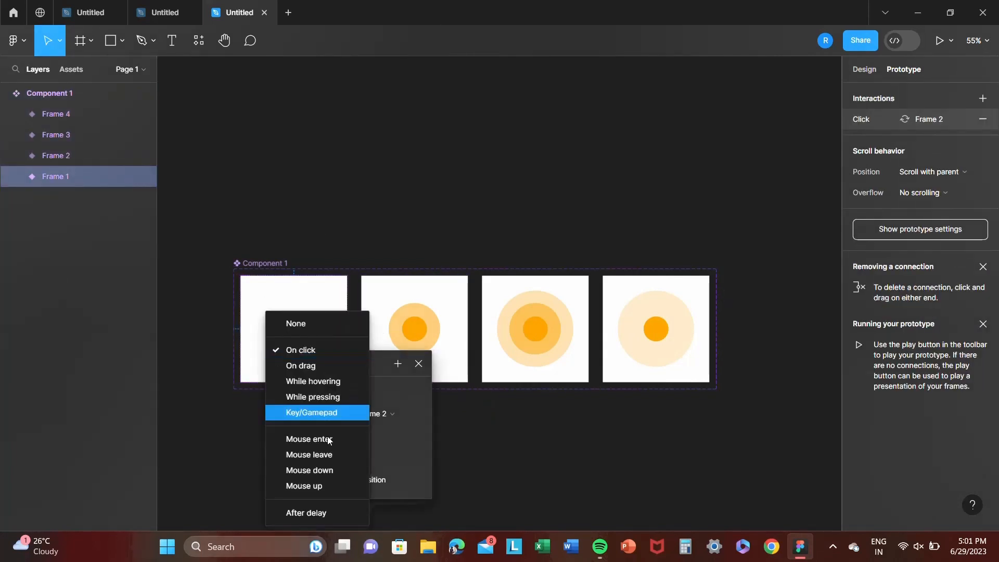
{"action": "left_click", "coordinate": [322, 515]}
{"action": "left_click", "coordinate": [298, 381]}
{"action": "type", "text": "1ms"}
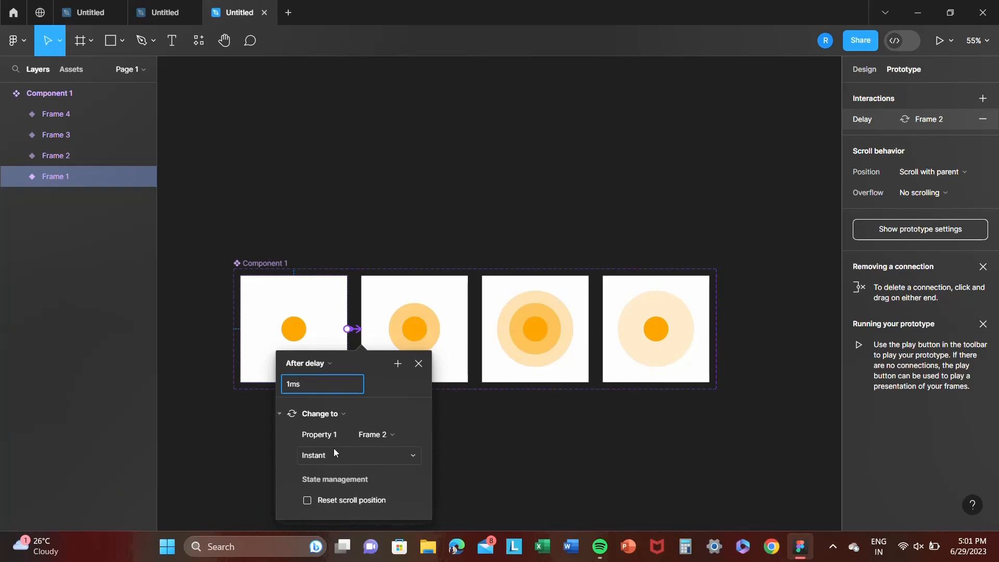
- Give the Frame 1 to Frame 2 interaction a Smart animate transition with Ease in and out over 450 ms
{"action": "left_click", "coordinate": [334, 452]}
{"action": "left_click", "coordinate": [336, 424]}
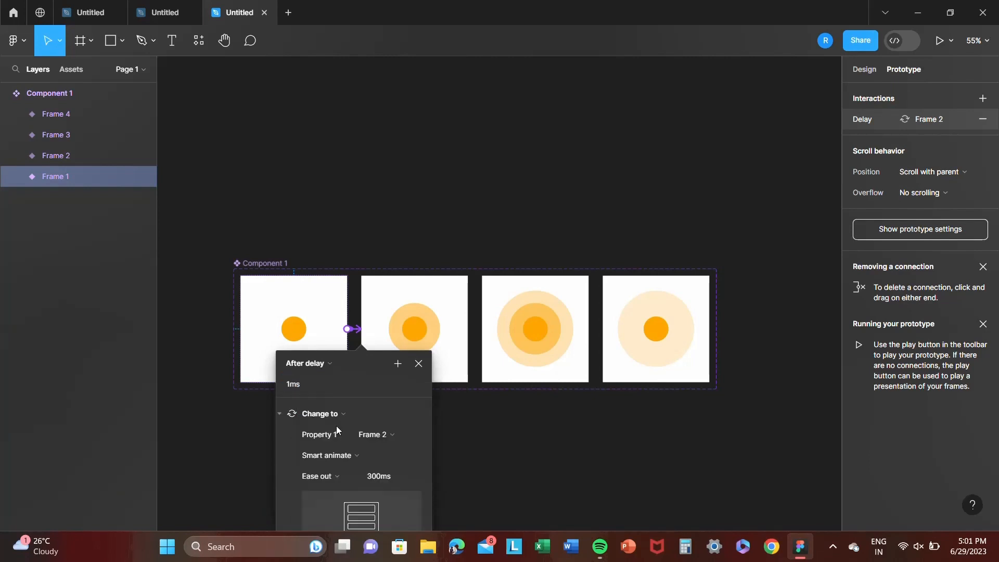
{"action": "left_click", "coordinate": [338, 471]}
{"action": "left_click", "coordinate": [352, 361]}
{"action": "left_click", "coordinate": [382, 474]}
{"action": "type", "text": "450"}
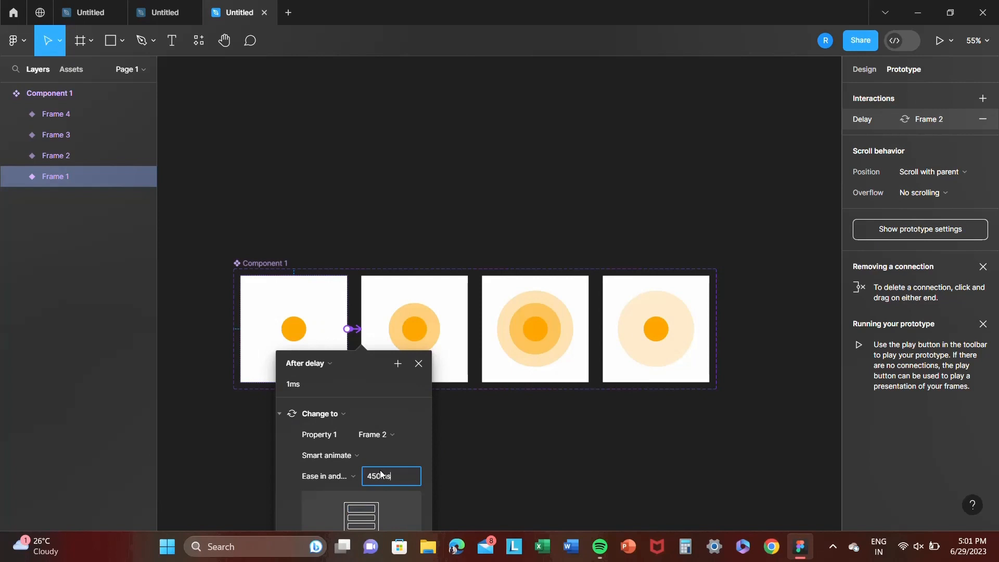
{"action": "key", "text": "Return"}
{"action": "left_click", "coordinate": [508, 469]}
- Connect the Frame 2 variant to Frame 3 with an interaction triggered after a 1 ms delay
{"action": "left_click", "coordinate": [468, 331]}
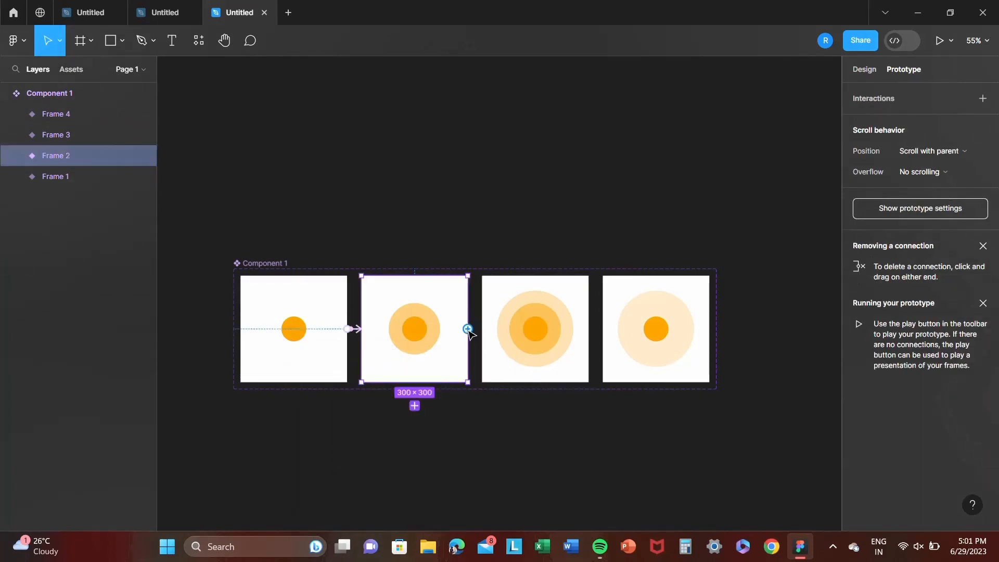
{"action": "left_click_drag", "start_coordinate": [467, 329], "coordinate": [494, 336]}
{"action": "left_click", "coordinate": [444, 364]}
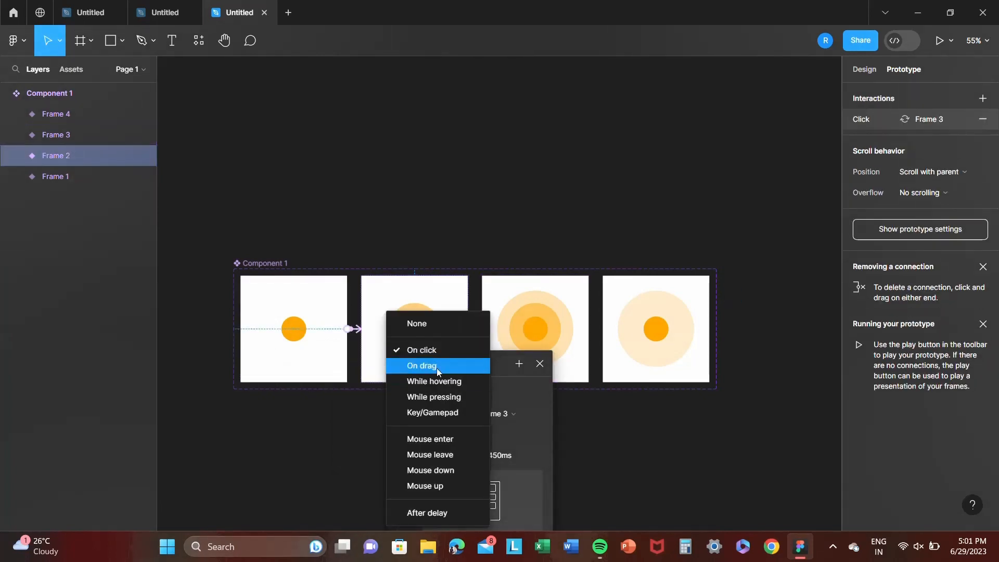
{"action": "left_click", "coordinate": [441, 513]}
{"action": "left_click", "coordinate": [424, 384]}
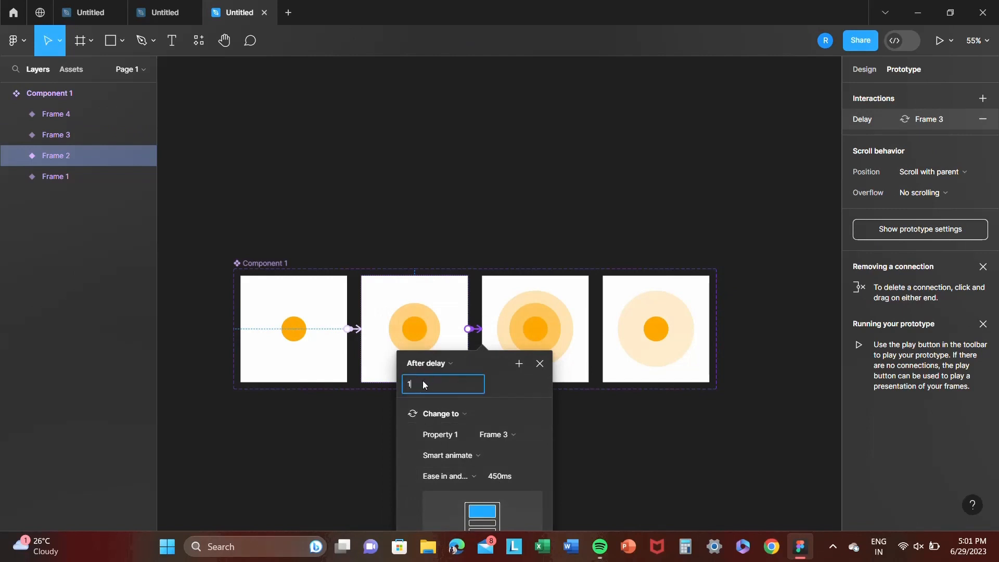
{"action": "type", "text": "1ms"}
{"action": "key", "text": "Return"}
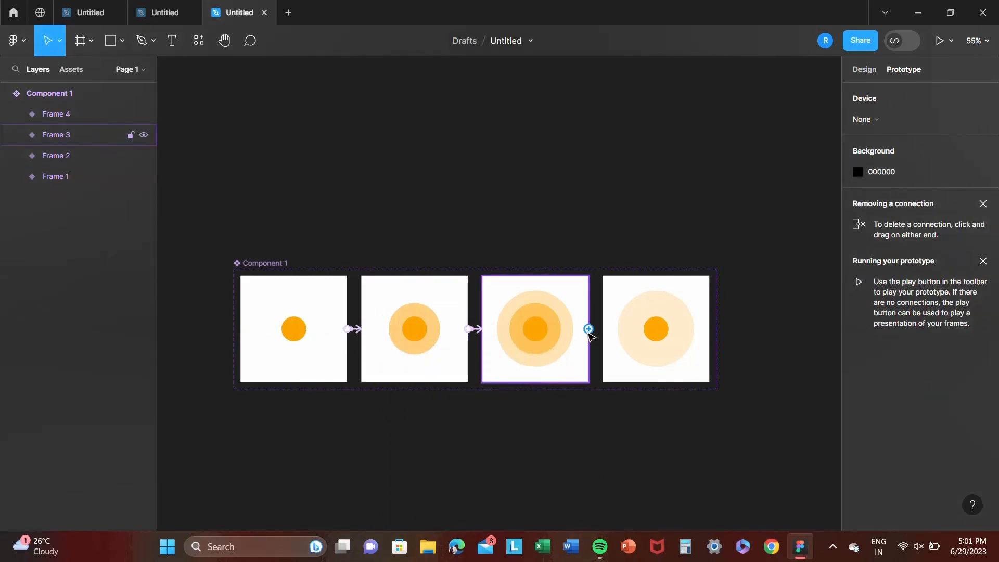
- Connect the Frame 3 variant to Frame 4 with an interaction triggered after a 1 ms delay
{"action": "left_click", "coordinate": [586, 330]}
{"action": "left_click_drag", "start_coordinate": [598, 328], "coordinate": [639, 333]}
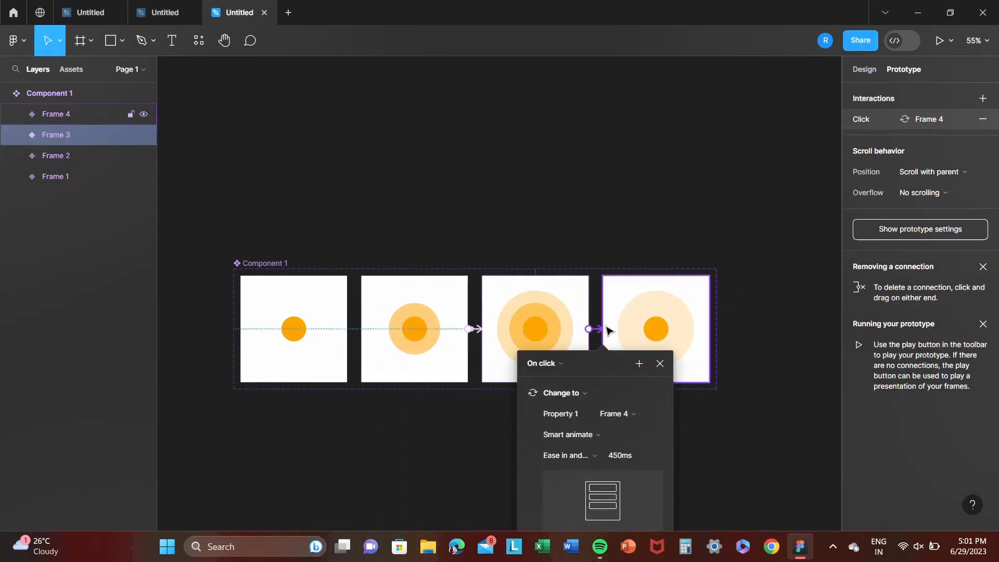
{"action": "left_click", "coordinate": [562, 363]}
{"action": "left_click", "coordinate": [551, 513]}
{"action": "left_click", "coordinate": [553, 386]}
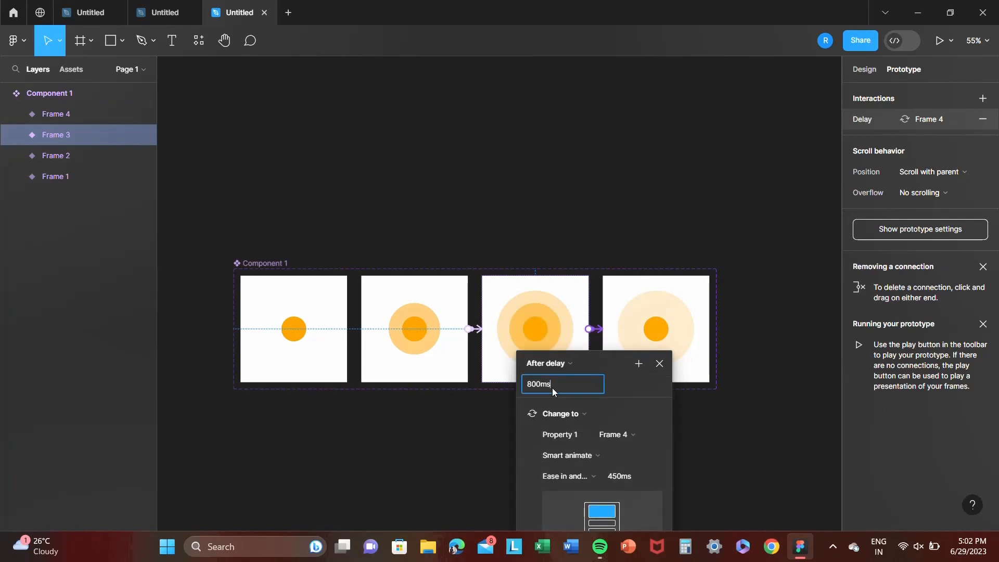
{"action": "type", "text": "1ms"}
{"action": "key", "text": "Return"}
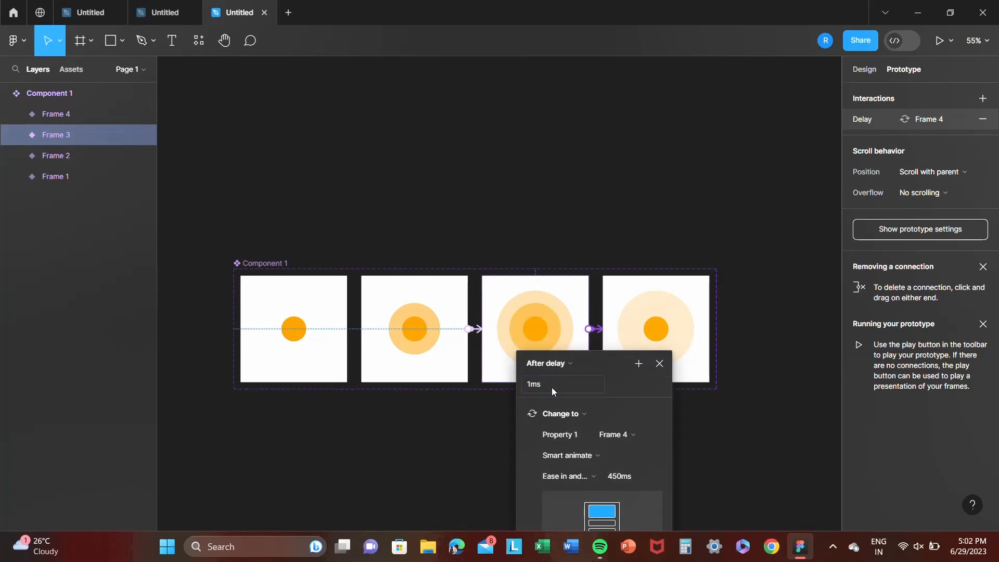
- Connect the Frame 4 variant back to Frame 1 with an interaction triggered after a 1 ms delay
{"action": "left_click", "coordinate": [707, 428]}
{"action": "left_click_drag", "start_coordinate": [602, 339], "coordinate": [309, 372]}
{"action": "left_click", "coordinate": [309, 371]}
{"action": "left_click", "coordinate": [283, 510]}
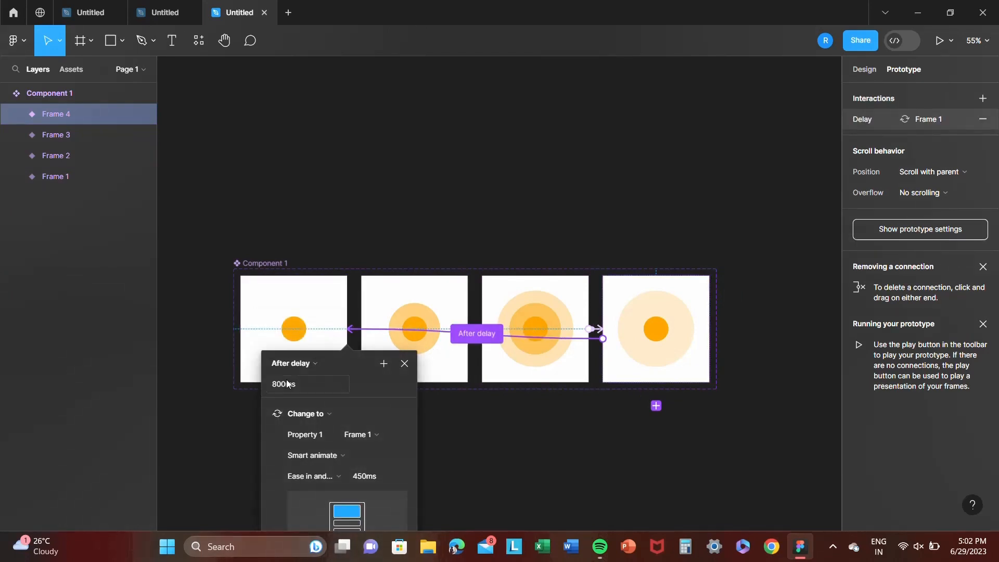
{"action": "left_click", "coordinate": [288, 381]}
{"action": "type", "text": "1ms"}
{"action": "key", "text": "Return"}
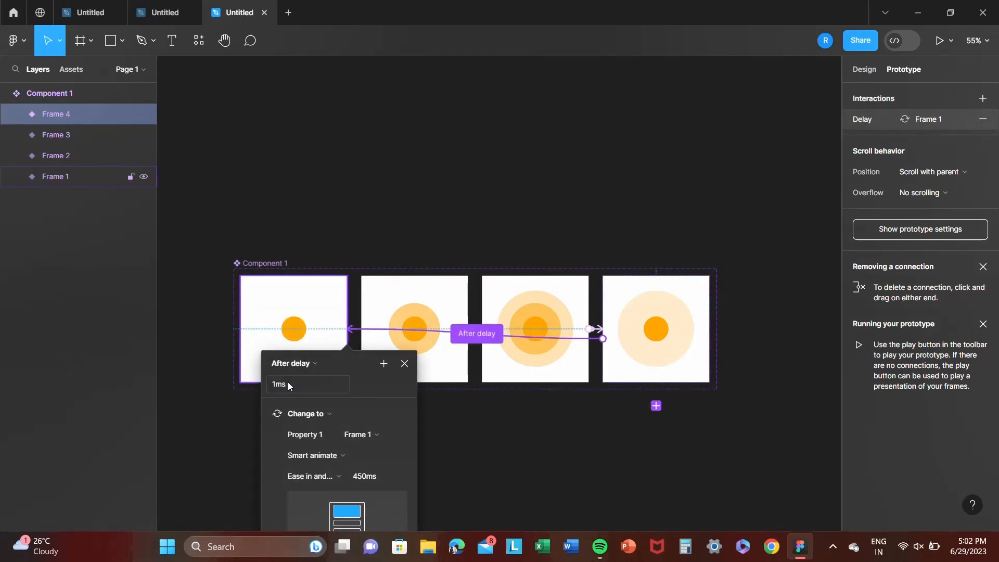
{"action": "left_click", "coordinate": [445, 444]}
- Add a 1080 × 1080 Instagram post frame in the empty canvas area beside the component set
{"action": "scroll", "coordinate": [338, 231], "scroll_direction": "right", "scroll_amount": 5}
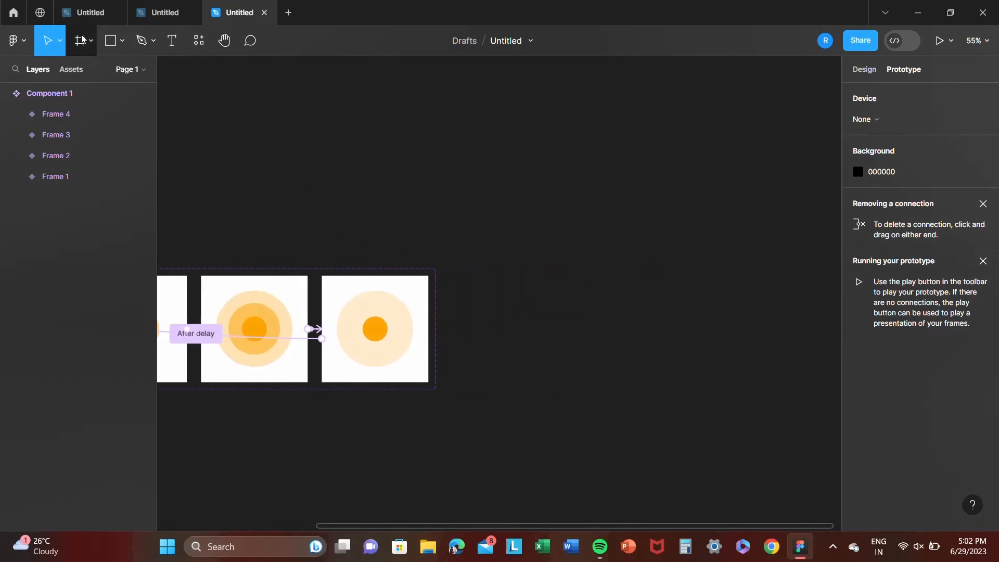
{"action": "key", "text": "f"}
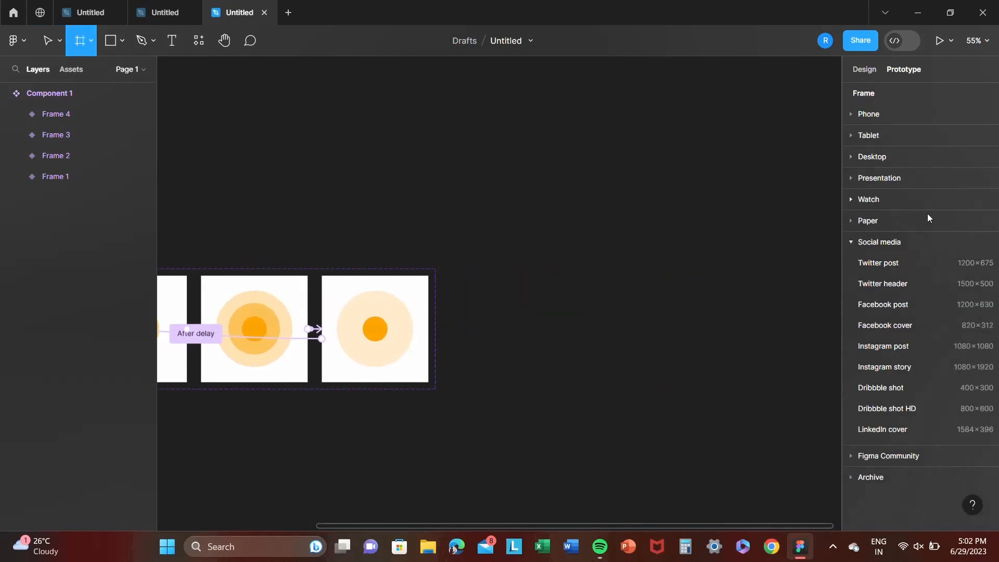
{"action": "left_click", "coordinate": [904, 352]}
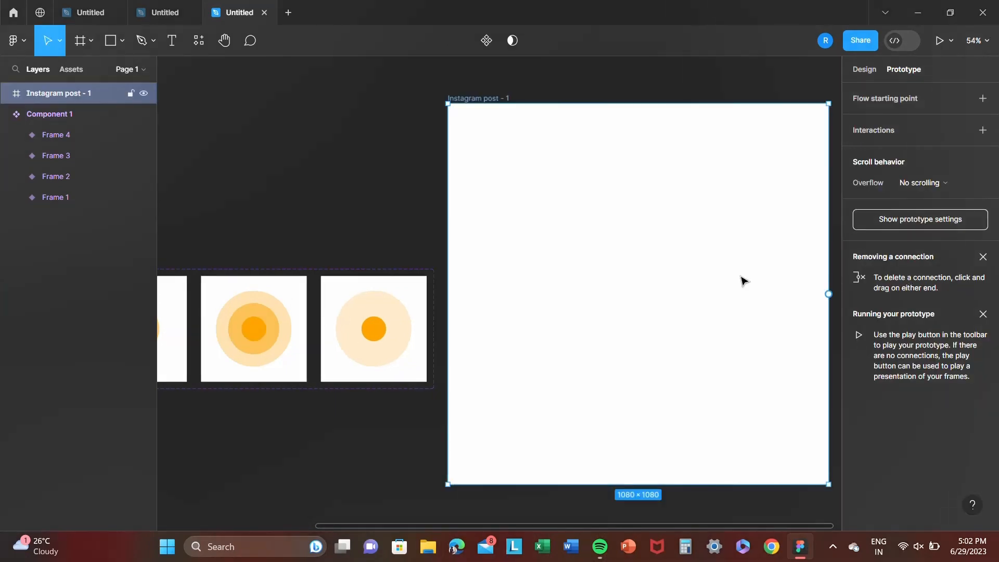
- Resize the Instagram post frame to 500 × 500 and move it level with the component set, at about X 1230, Y -284
{"action": "left_click", "coordinate": [875, 69]}
{"action": "left_click", "coordinate": [882, 169]}
{"action": "type", "text": "500"}
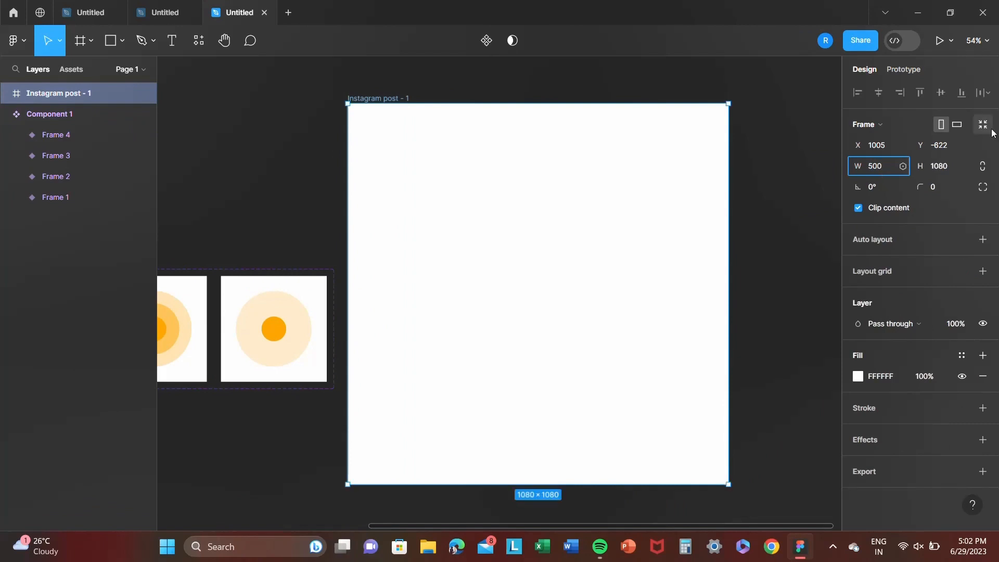
{"action": "left_click", "coordinate": [947, 166]}
{"action": "type", "text": "500"}
{"action": "left_click", "coordinate": [798, 234]}
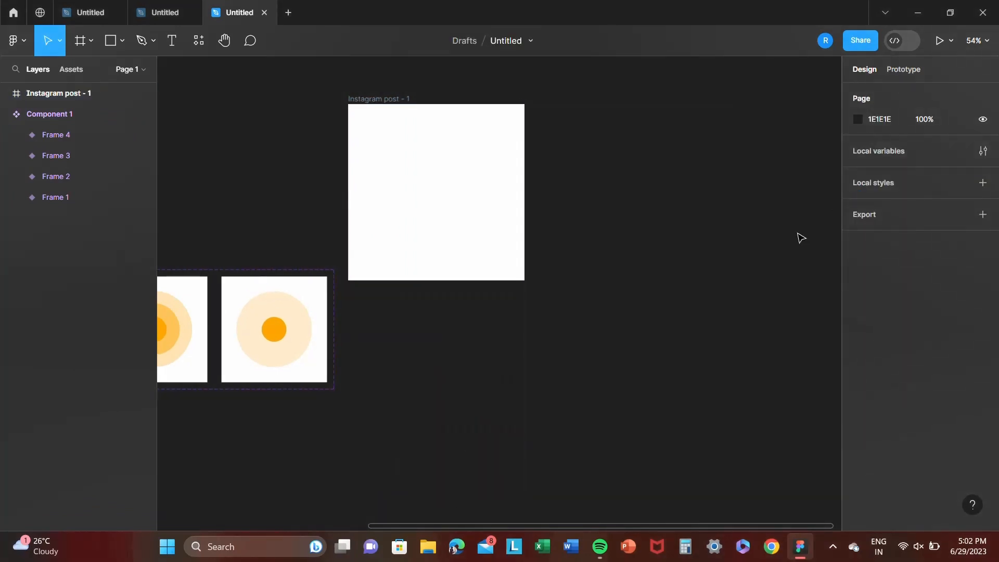
{"action": "scroll", "coordinate": [798, 234], "scroll_direction": "up", "scroll_amount": 1}
{"action": "left_click_drag", "start_coordinate": [426, 273], "coordinate": [494, 370]}
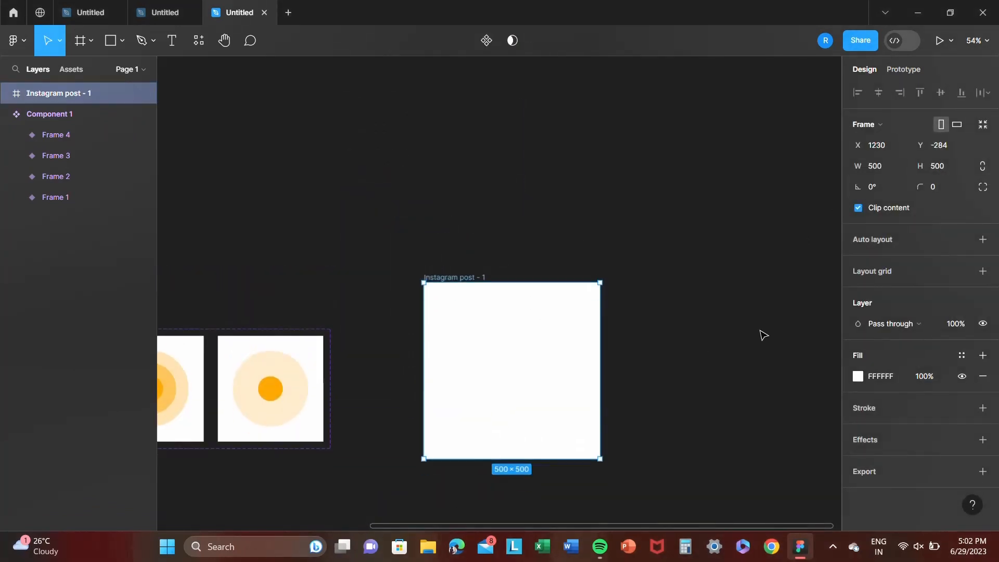
- Place an instance of Component 1 centred in the Instagram post frame at X 100, Y 100 and run the prototype
{"action": "scroll", "coordinate": [762, 335], "scroll_direction": "down", "scroll_amount": 1}
{"action": "left_click", "coordinate": [77, 76]}
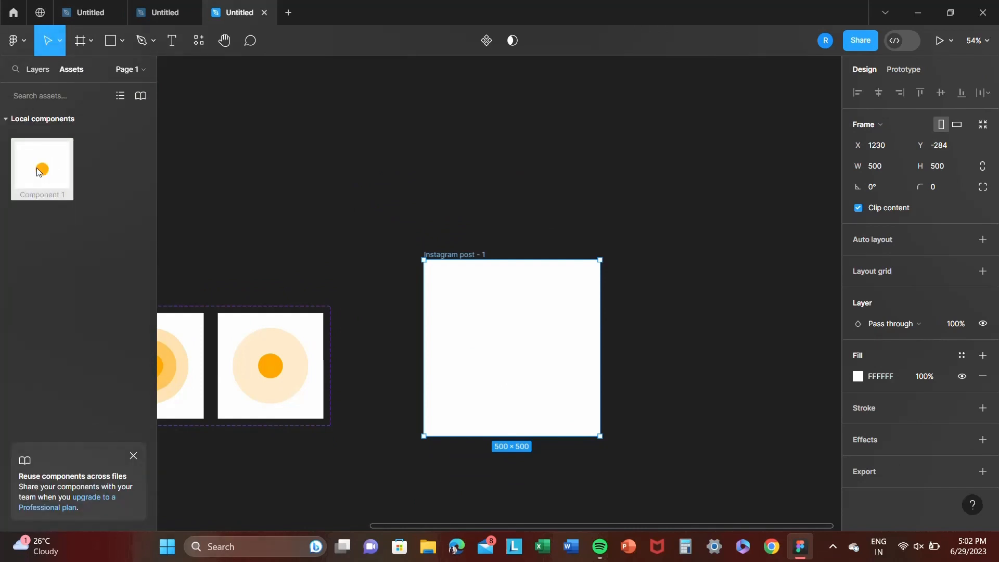
{"action": "left_click_drag", "start_coordinate": [42, 169], "coordinate": [515, 350]}
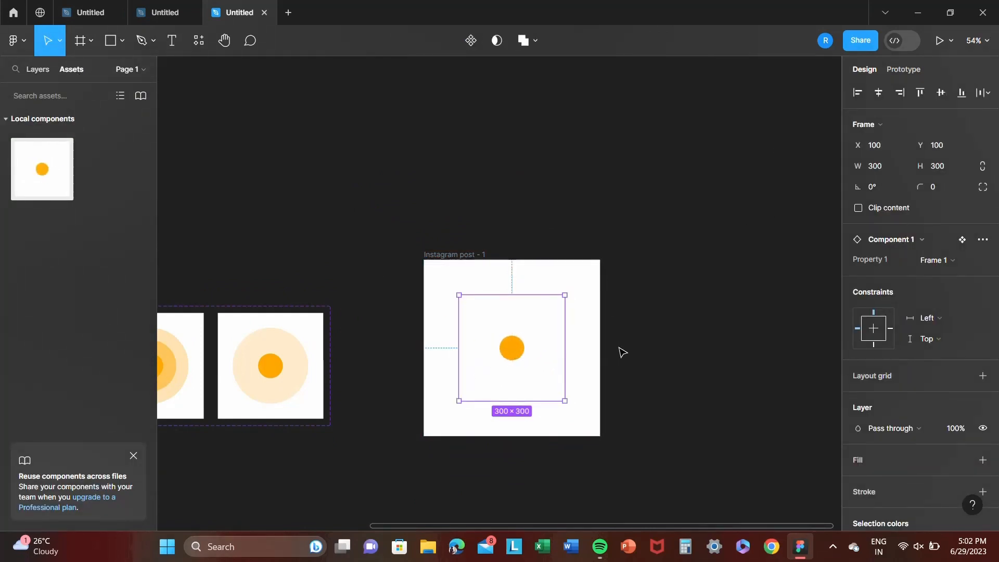
{"action": "left_click", "coordinate": [627, 349]}
{"action": "left_click", "coordinate": [946, 42]}
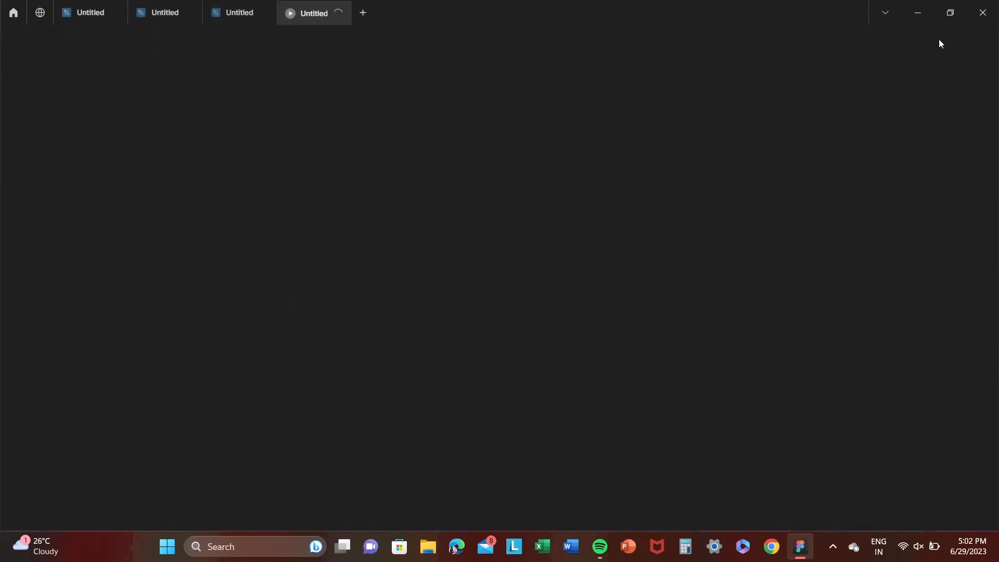